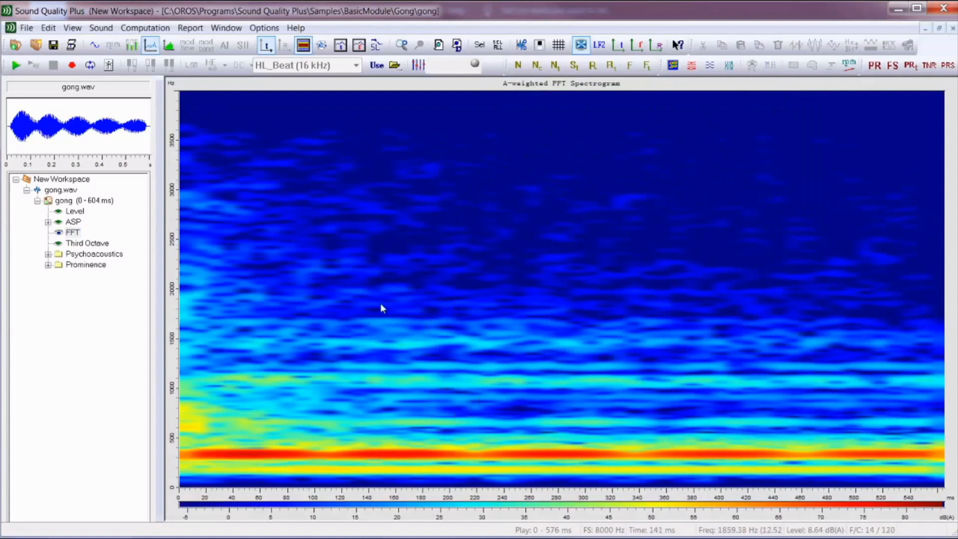
Turn on Quick Info for the FFT spectrogram and add a Waterfall view.
{"action": "right_click", "coordinate": [337, 140]}
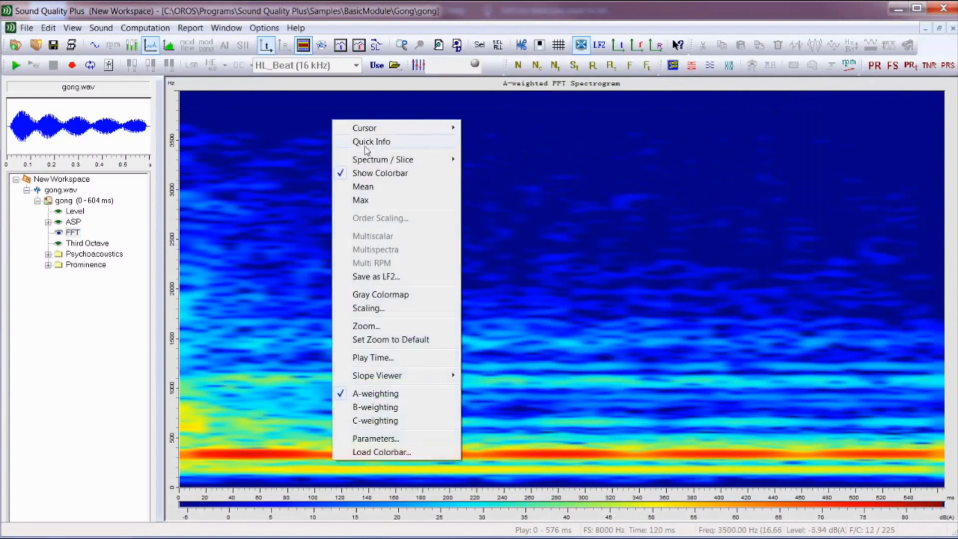
{"action": "left_click", "coordinate": [375, 142]}
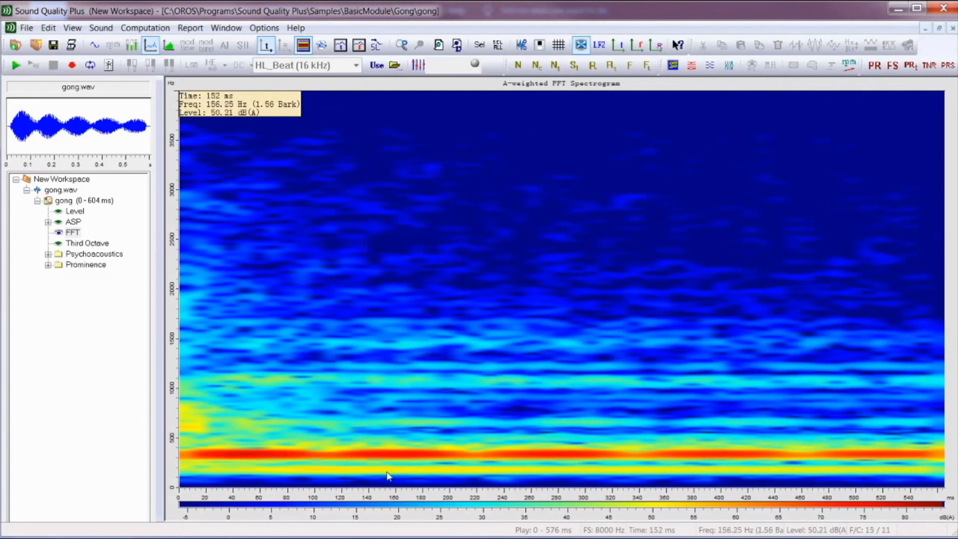
{"action": "right_click", "coordinate": [523, 232]}
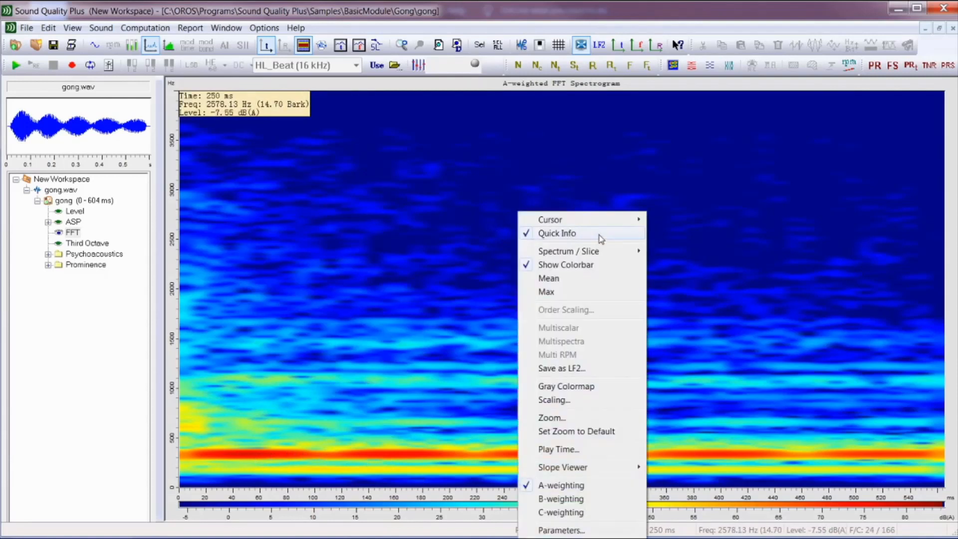
{"action": "mouse_move", "coordinate": [603, 254]}
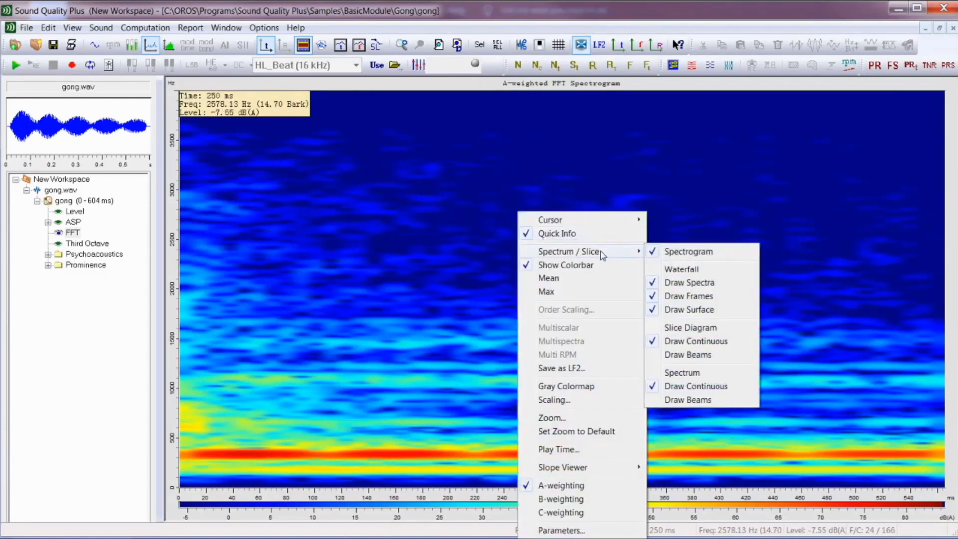
{"action": "left_click", "coordinate": [696, 270]}
Add the Slice Diagram and Spectrum views of the FFT analysis alongside the spectrogram.
{"action": "right_click", "coordinate": [619, 343]}
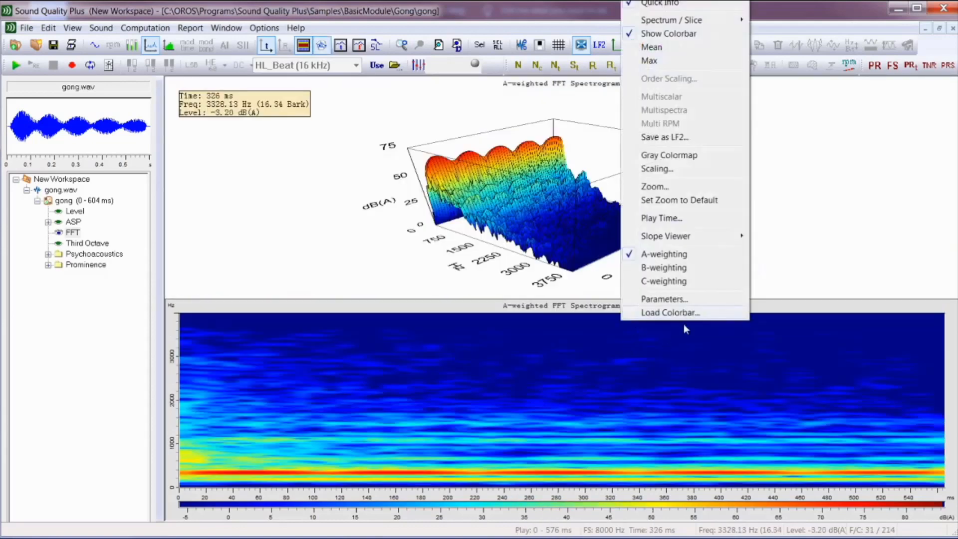
{"action": "mouse_move", "coordinate": [705, 21]}
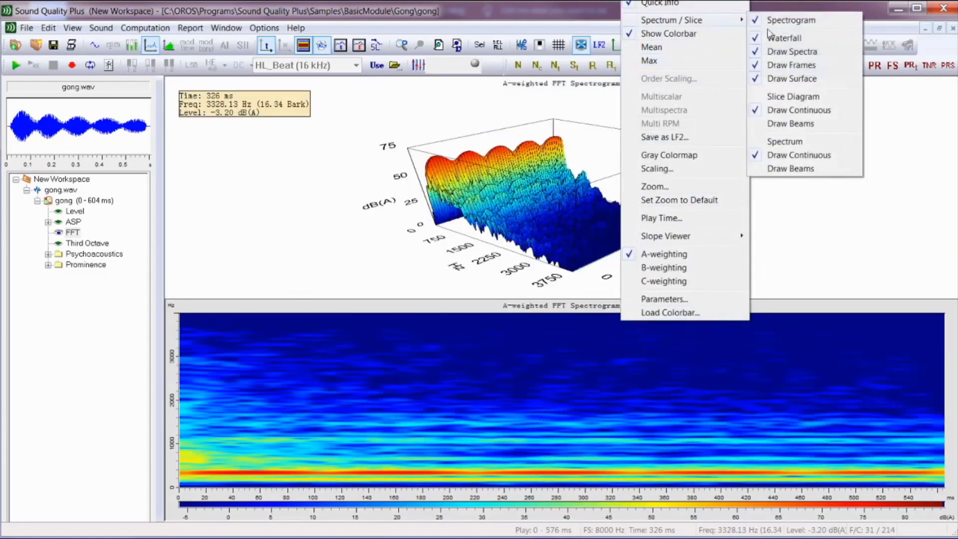
{"action": "left_click", "coordinate": [807, 98]}
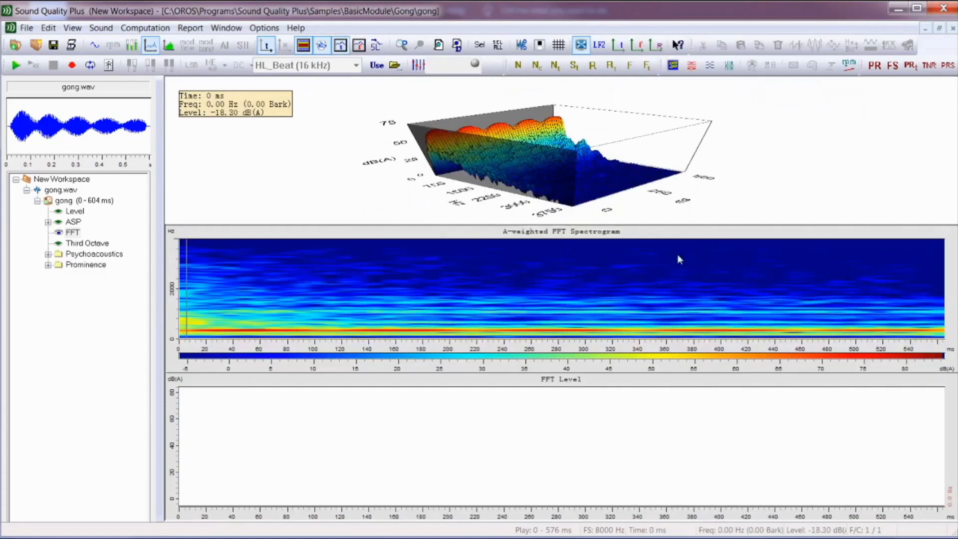
{"action": "right_click", "coordinate": [654, 258]}
{"action": "mouse_move", "coordinate": [743, 259]}
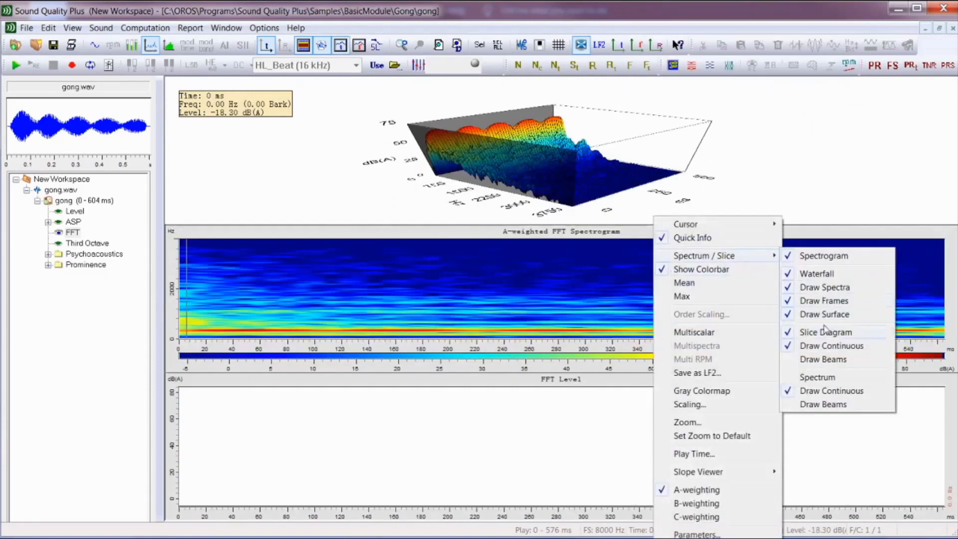
{"action": "left_click", "coordinate": [817, 379]}
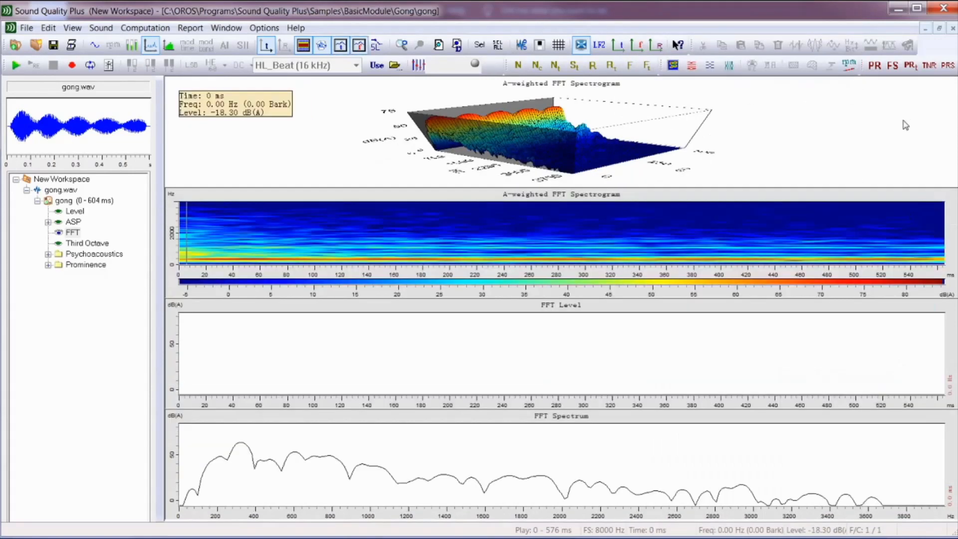
Hide the Waterfall view and move the spectrogram cursor to about 163 ms and 1609 Hz.
{"action": "right_click", "coordinate": [685, 221]}
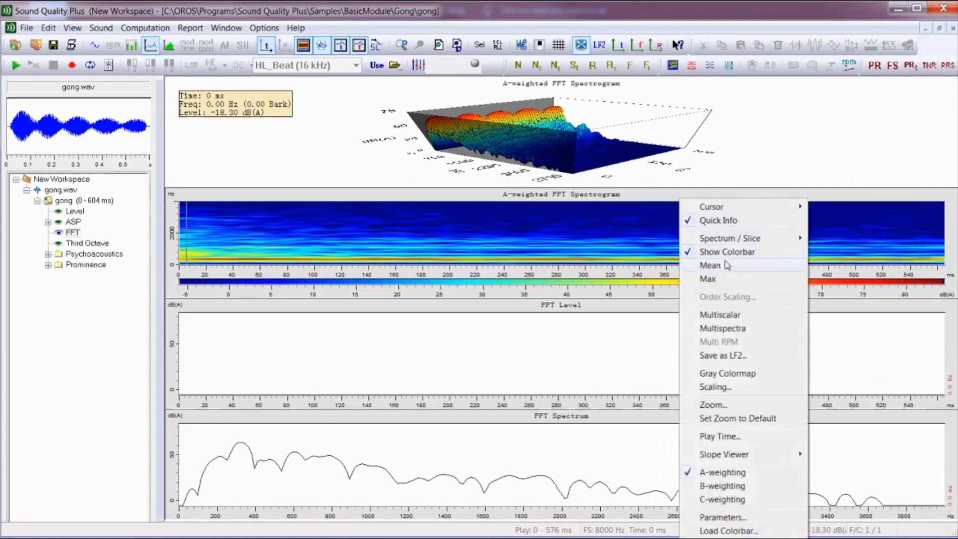
{"action": "mouse_move", "coordinate": [729, 243]}
{"action": "left_click", "coordinate": [844, 256]}
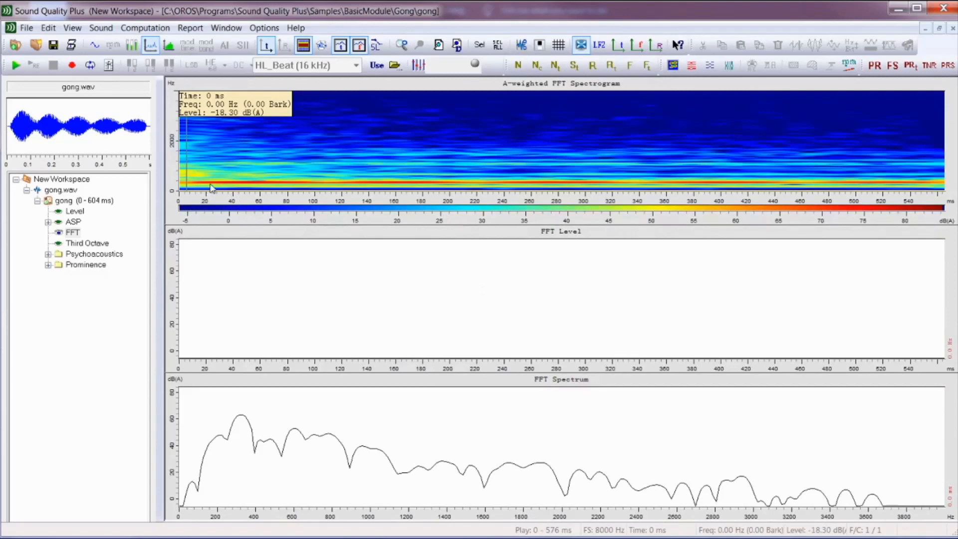
{"action": "left_click_drag", "start_coordinate": [213, 188], "coordinate": [409, 155]}
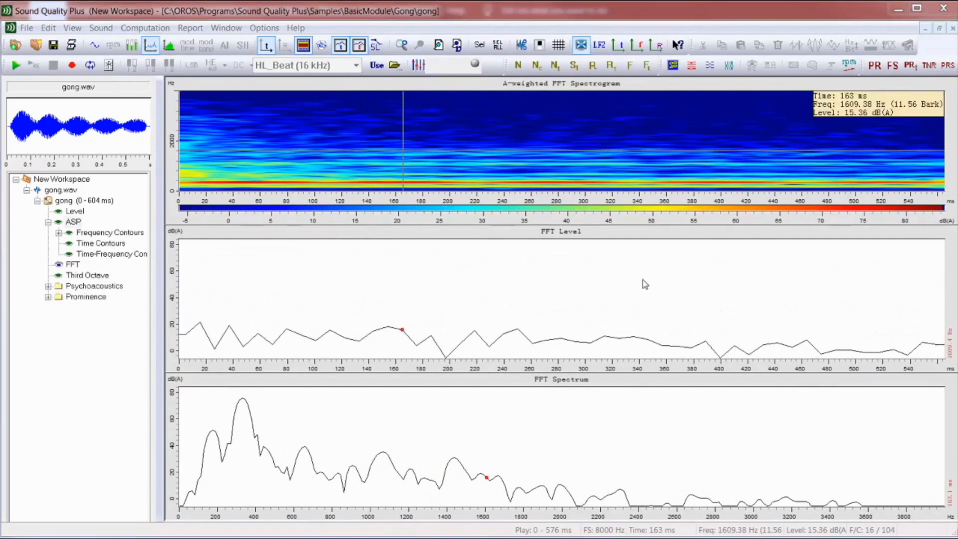
Hide the Slice Diagram and Spectrum views so that only the FFT spectrogram is displayed.
{"action": "right_click", "coordinate": [598, 112]}
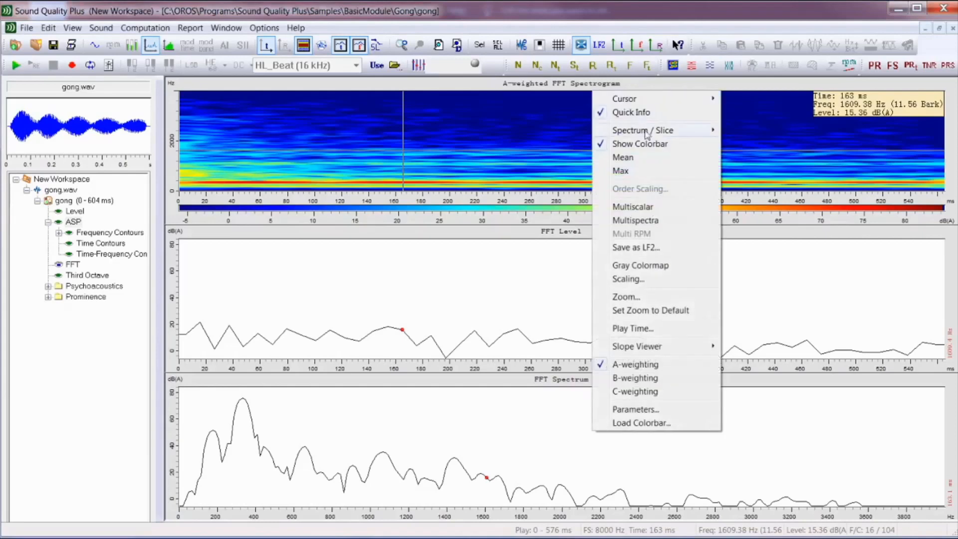
{"action": "mouse_move", "coordinate": [651, 133]}
{"action": "left_click", "coordinate": [754, 207]}
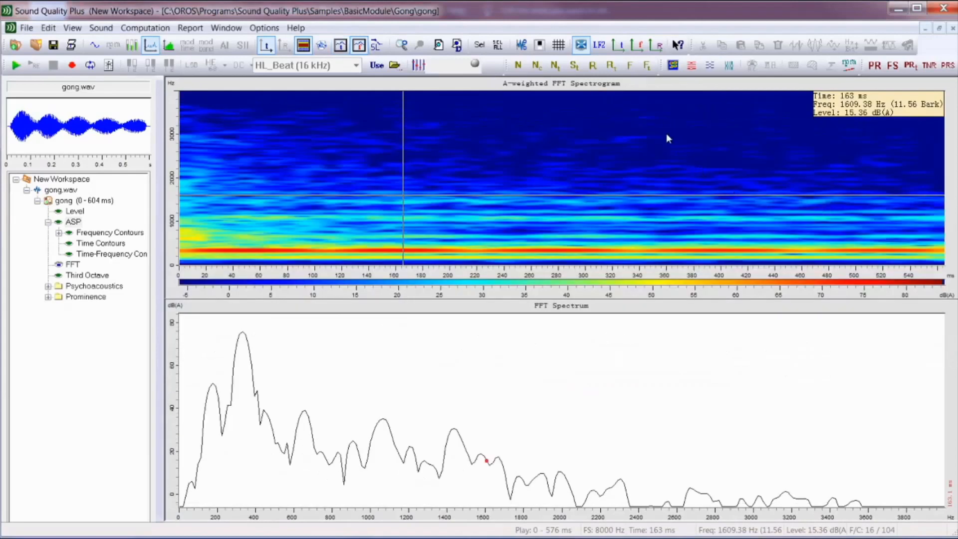
{"action": "right_click", "coordinate": [662, 115]}
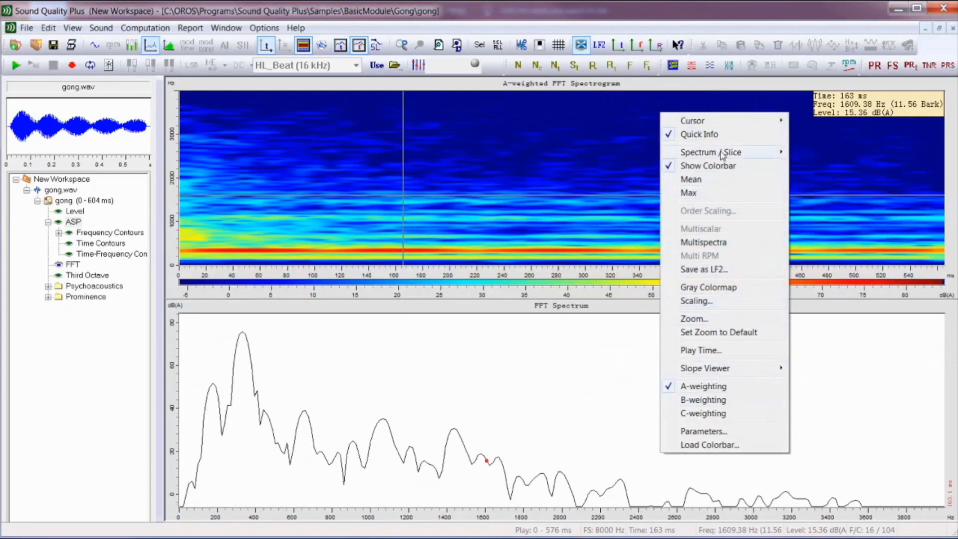
{"action": "mouse_move", "coordinate": [724, 155]}
{"action": "left_click", "coordinate": [813, 274]}
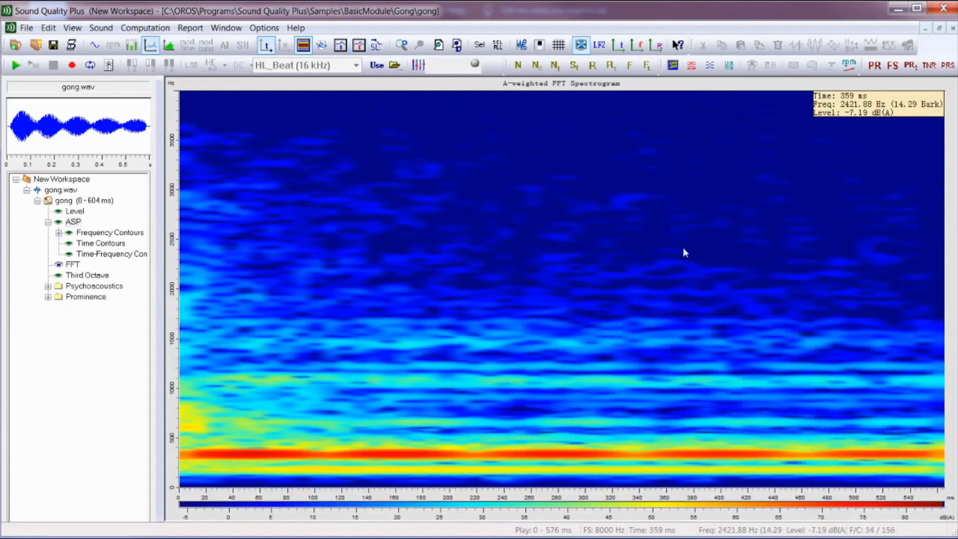
Zoom the spectrogram's frequency range to an upper limit of 1500 Hz.
{"action": "right_click", "coordinate": [564, 206]}
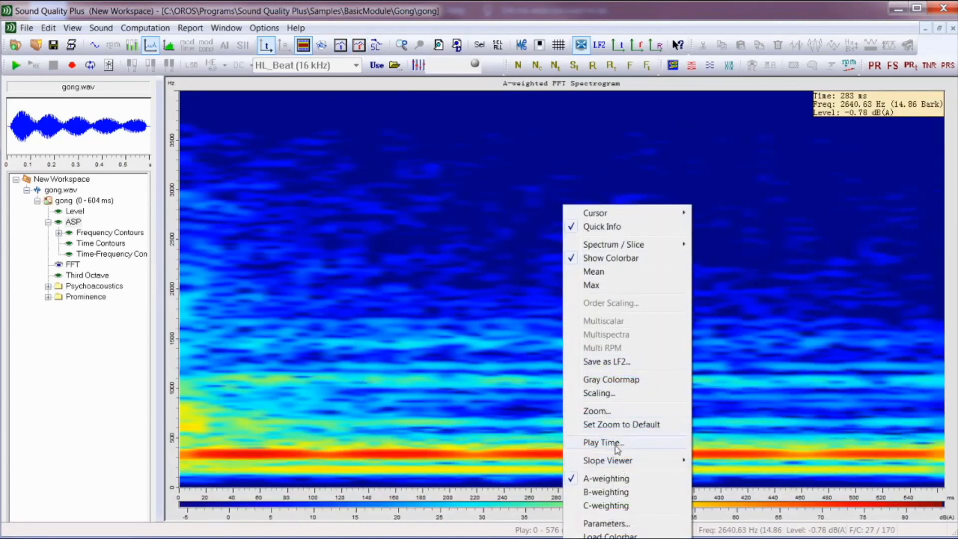
{"action": "left_click", "coordinate": [617, 412]}
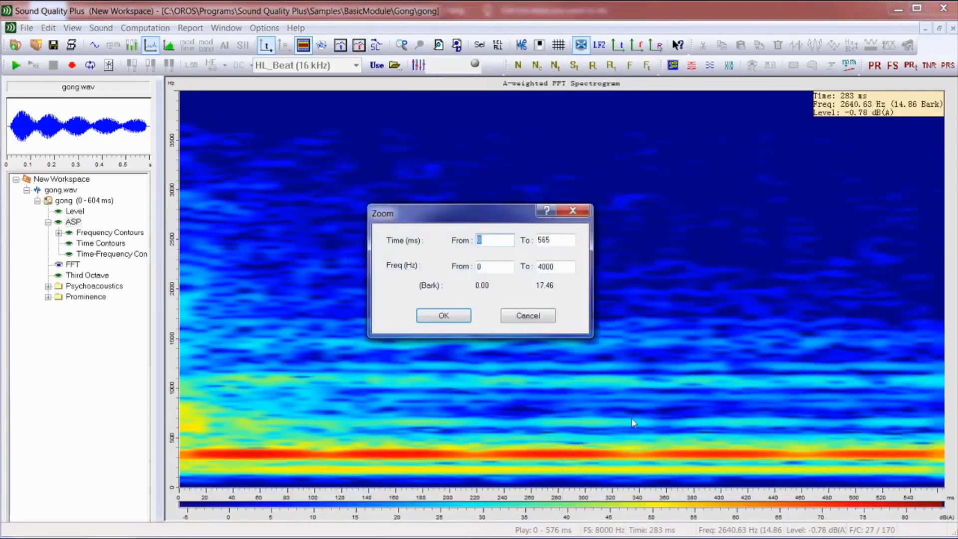
{"action": "double_click", "coordinate": [555, 268]}
{"action": "type", "text": "1500"}
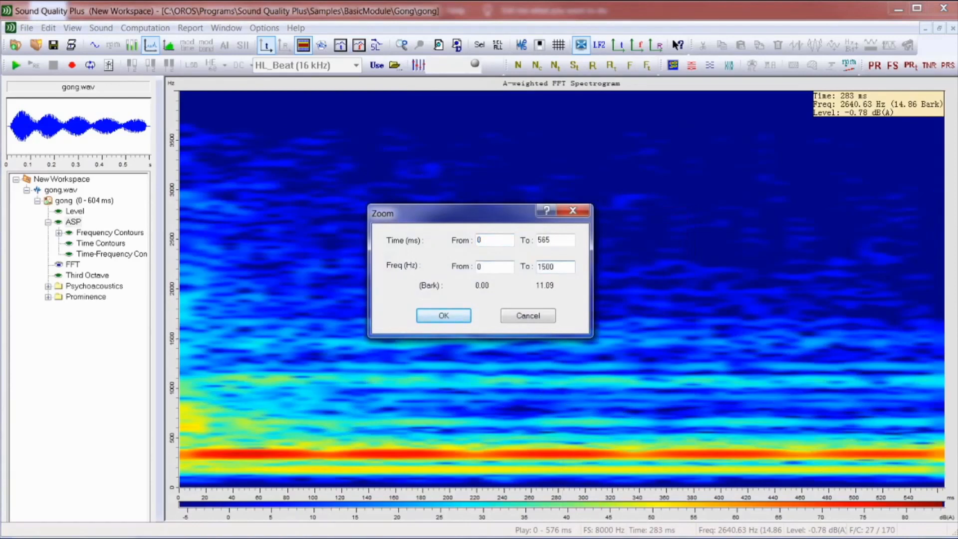
{"action": "key", "text": "Return"}
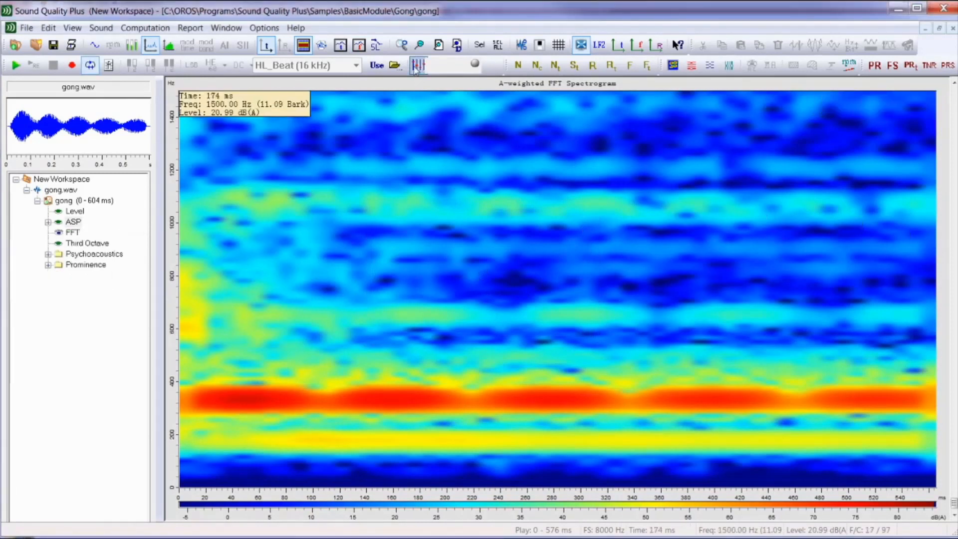
Open the Filter Explorer and reshape Filter 1's EQ curve to about 74 Hz center frequency and -16 dB gain.
{"action": "left_click", "coordinate": [417, 65]}
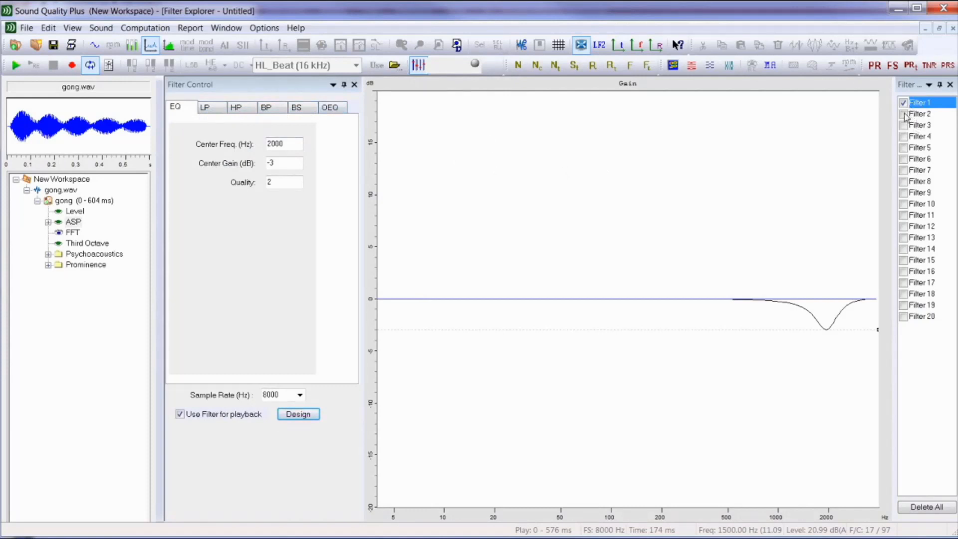
{"action": "left_click", "coordinate": [921, 105]}
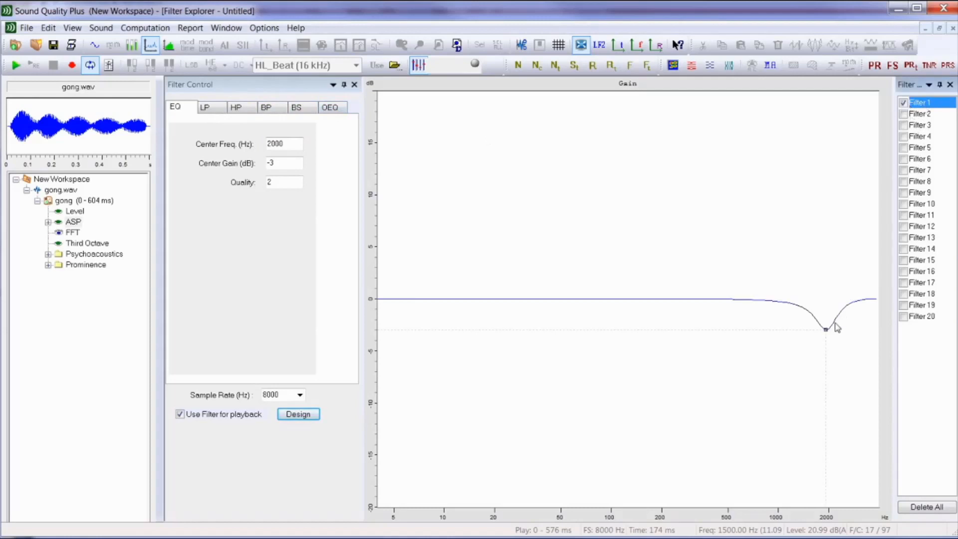
{"action": "left_click_drag", "start_coordinate": [826, 329], "coordinate": [588, 467]}
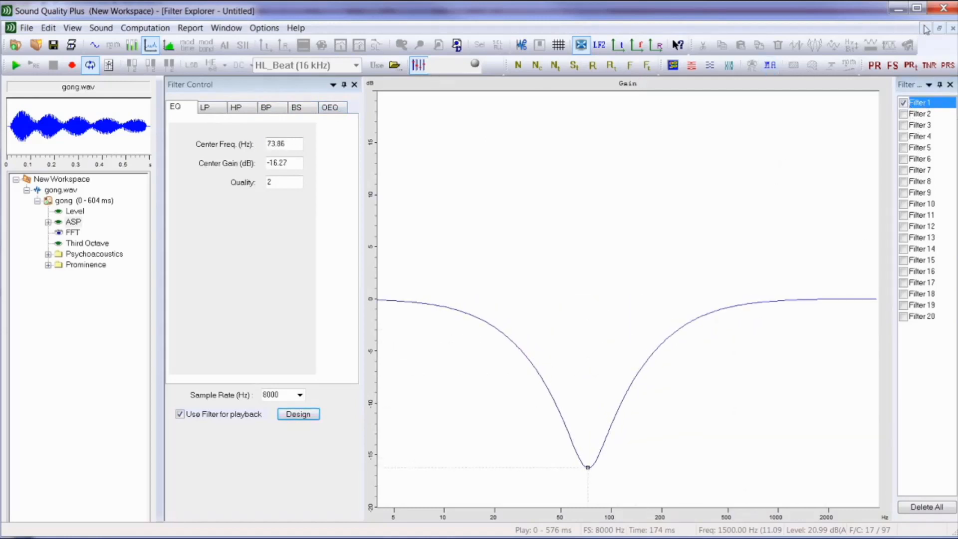
Compare the filter curve and the spectrogram using Compare Horizontal, and maximize the Filter Explorer window again.
{"action": "left_click", "coordinate": [226, 27]}
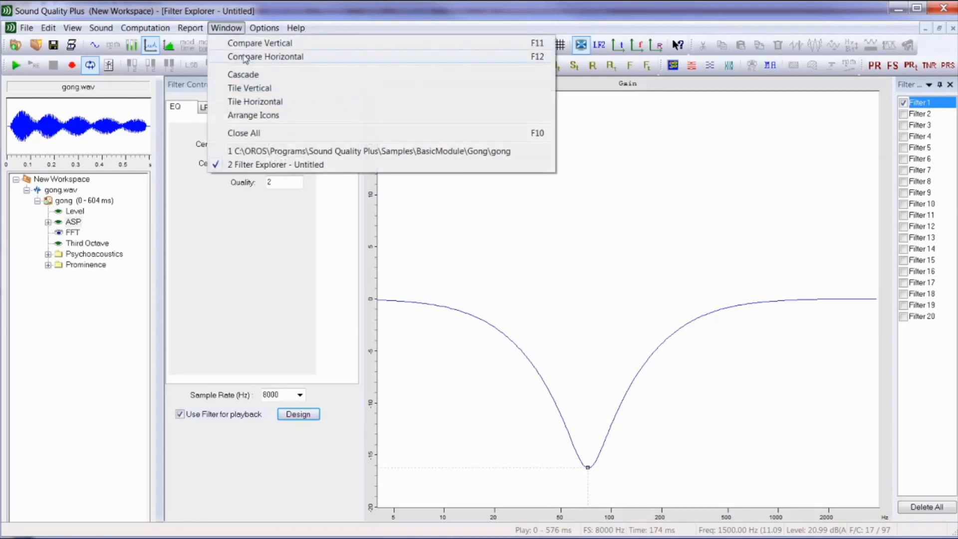
{"action": "left_click", "coordinate": [245, 56]}
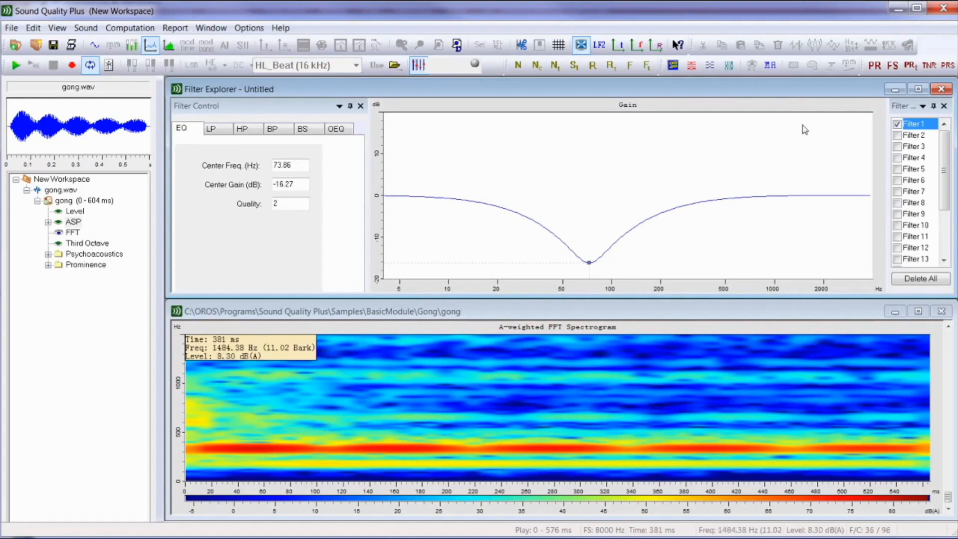
{"action": "left_click", "coordinate": [918, 89]}
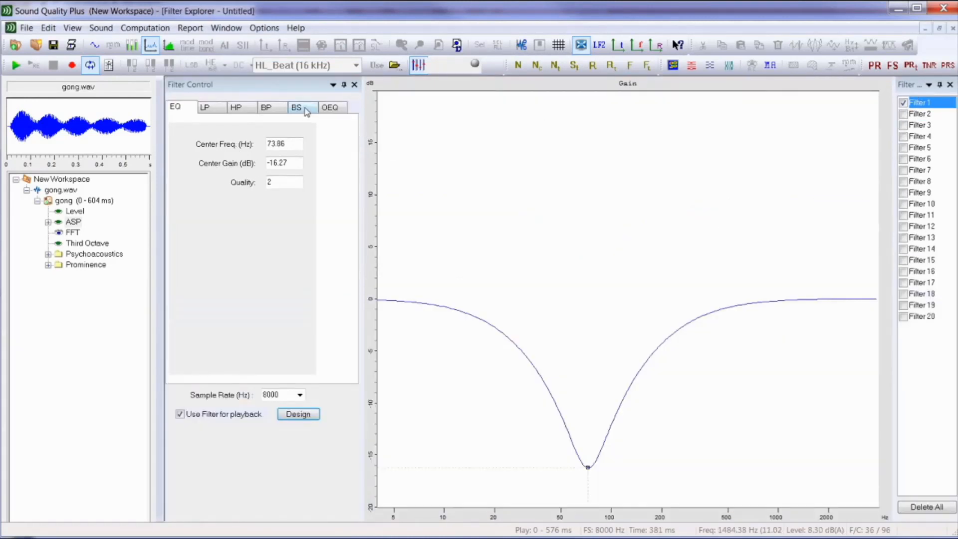
Make Filter 1 a band-stop (BS) filter with a center frequency of 350 Hz and a bandwidth of 300 Hz.
{"action": "left_click", "coordinate": [304, 108]}
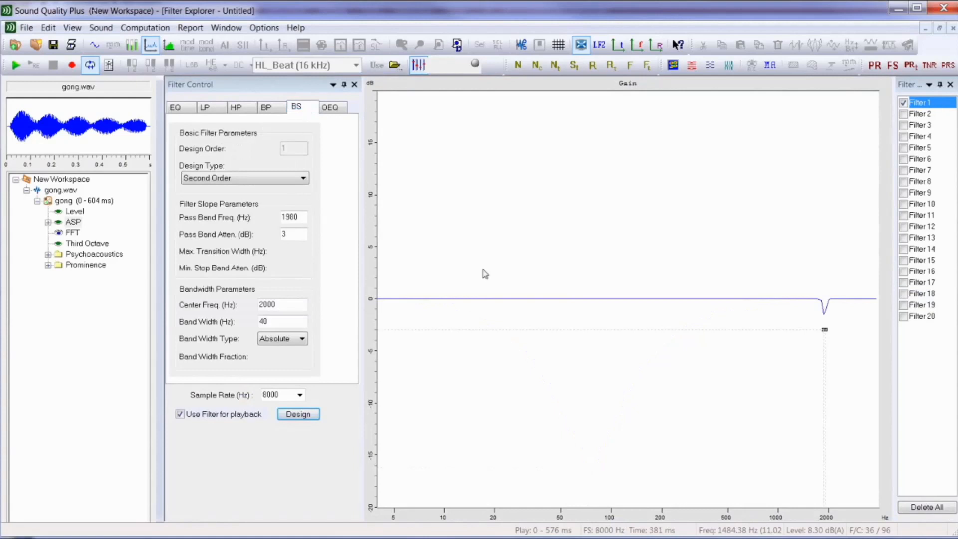
{"action": "left_click", "coordinate": [281, 306]}
{"action": "left_click_drag", "start_coordinate": [281, 306], "coordinate": [233, 306]}
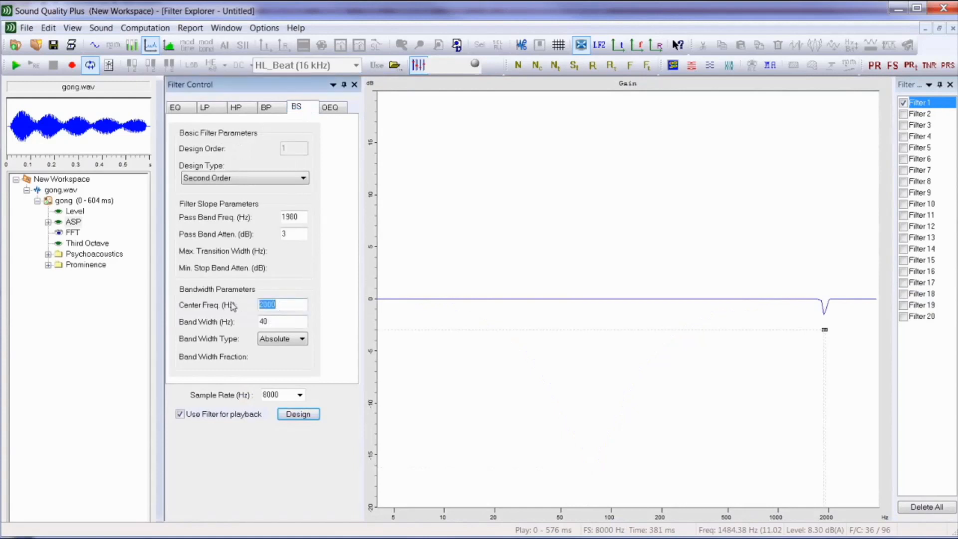
{"action": "type", "text": "350"}
{"action": "left_click_drag", "start_coordinate": [270, 322], "coordinate": [243, 321]}
{"action": "type", "text": "300"}
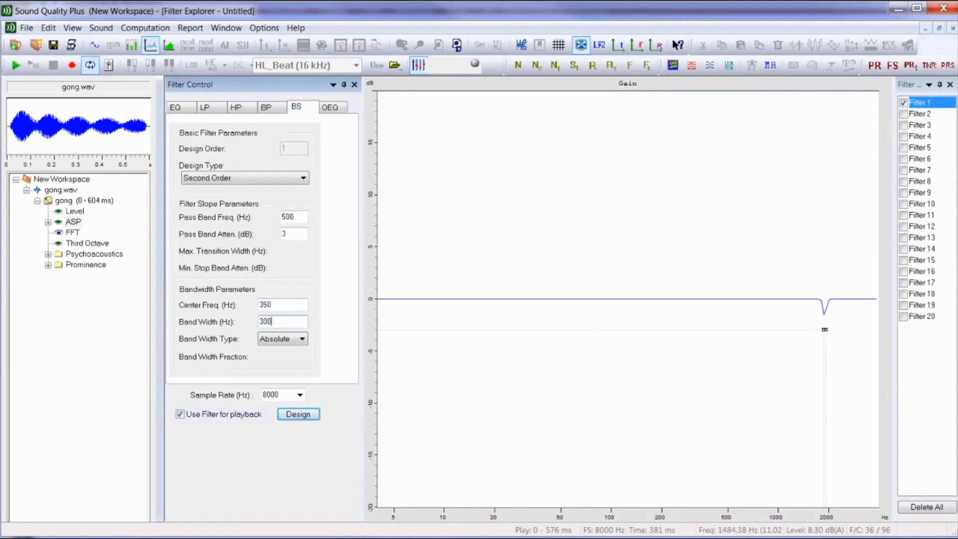
{"action": "key", "text": "Return"}
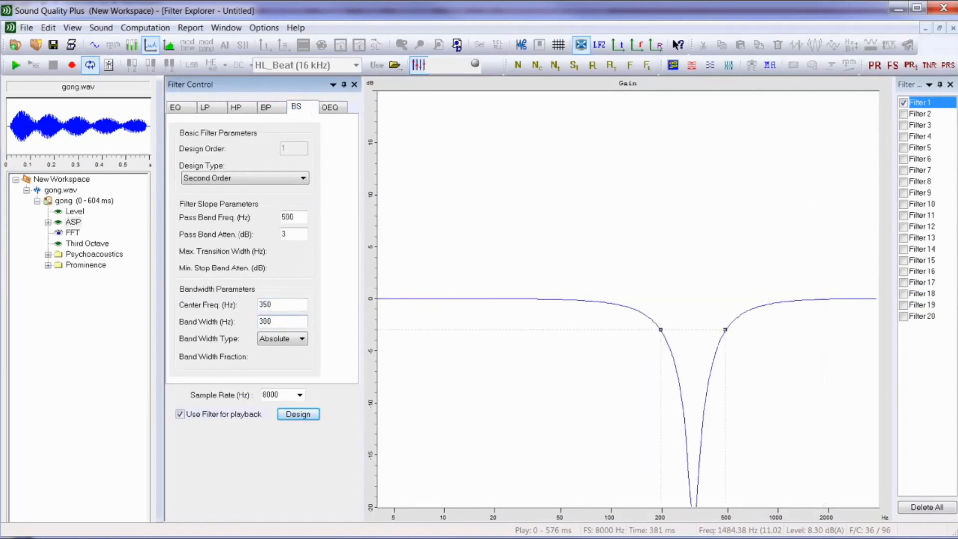
Design Filter 2 as a band-stop filter with a center frequency of 170 Hz and a bandwidth of 100 Hz.
{"action": "left_click", "coordinate": [922, 115]}
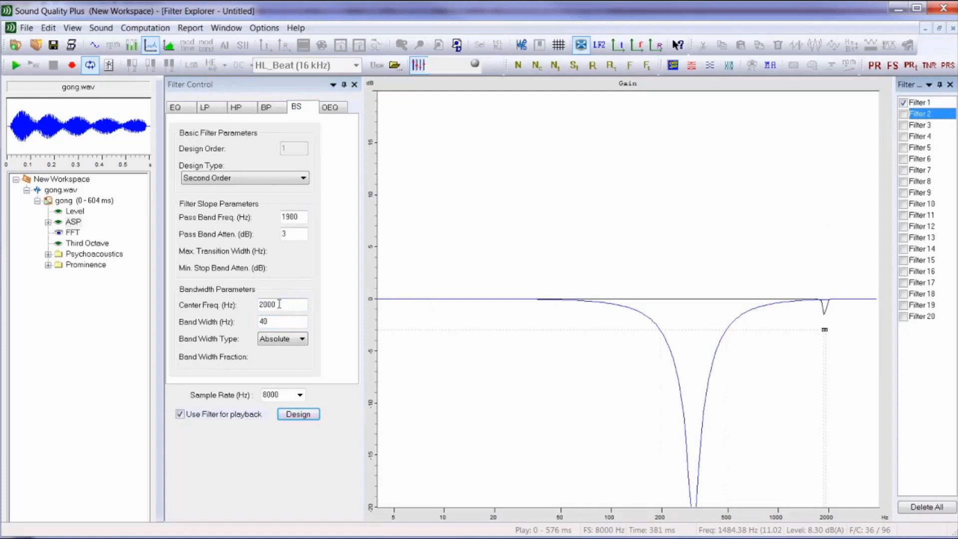
{"action": "left_click_drag", "start_coordinate": [292, 304], "coordinate": [234, 303]}
{"action": "type", "text": "170"}
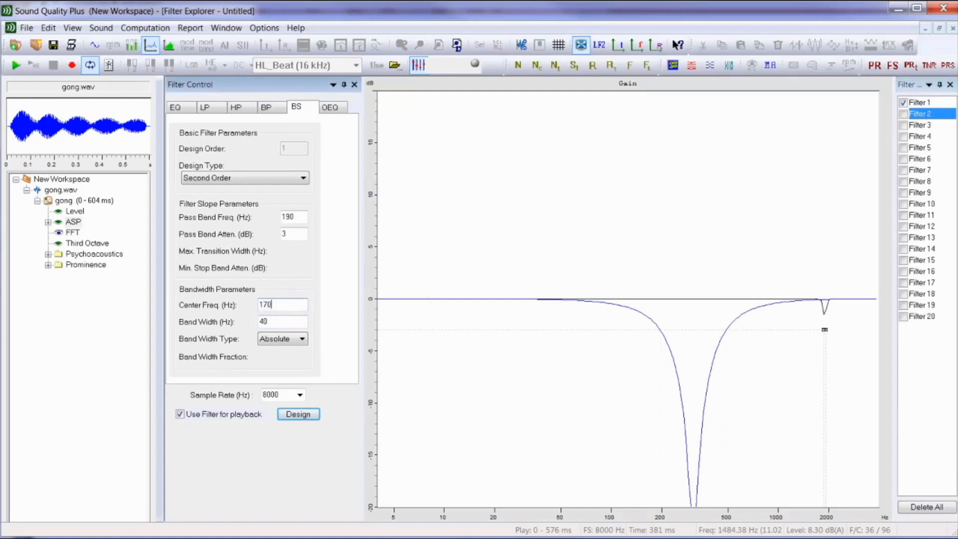
{"action": "double_click", "coordinate": [271, 323]}
{"action": "type", "text": "100"}
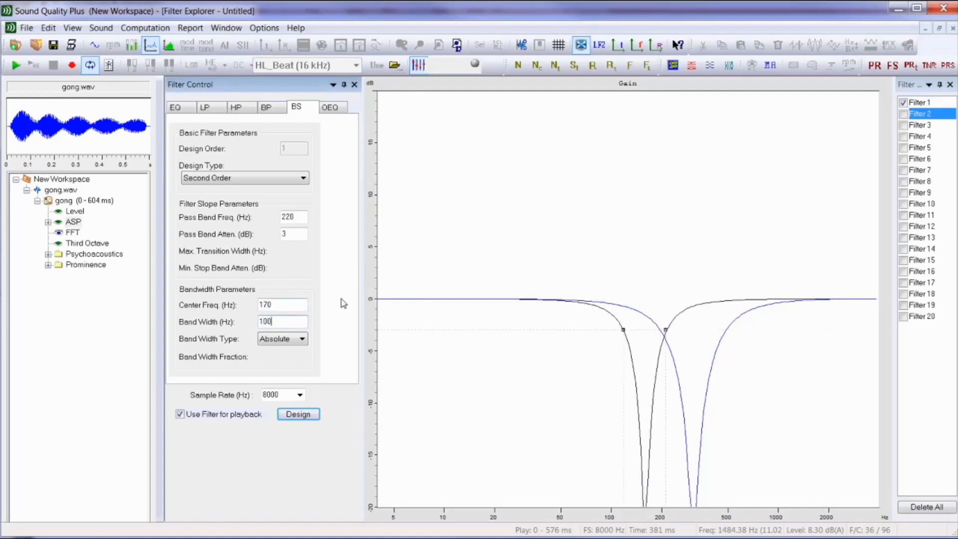
Play gong.wav with Filter 1 switched off and Filter 2 selected but inactive.
{"action": "left_click", "coordinate": [904, 103]}
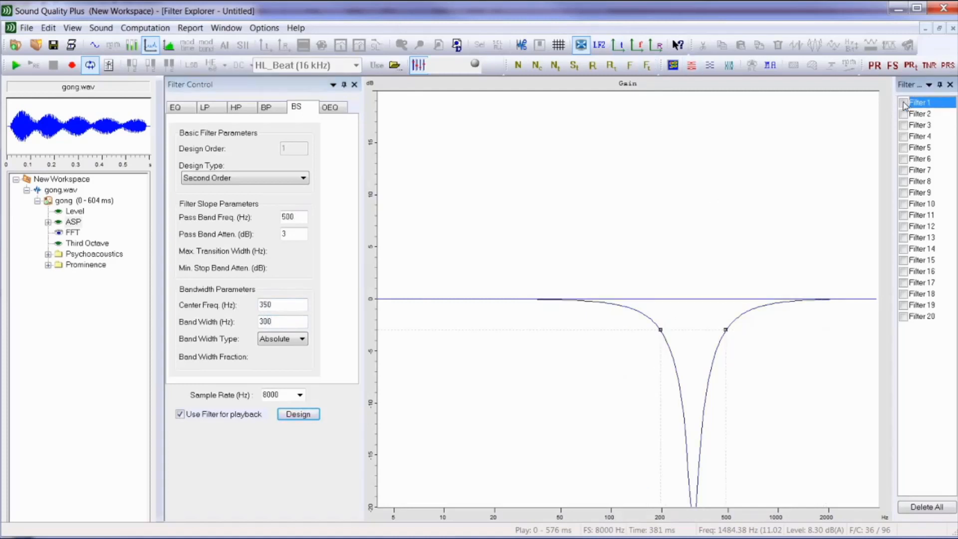
{"action": "left_click", "coordinate": [905, 114]}
{"action": "left_click", "coordinate": [16, 66]}
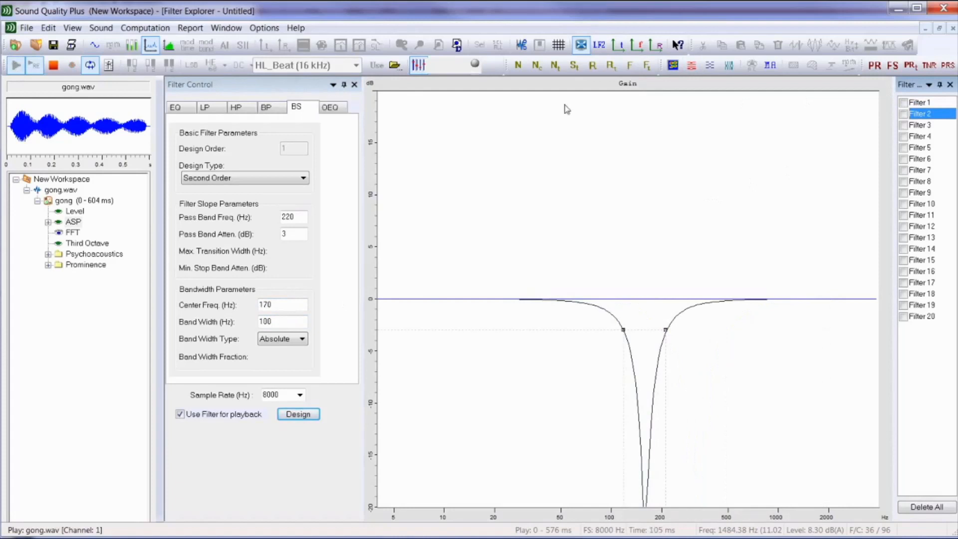
Audition gong.wav with only Filter 1, only Filter 2 and both filters active, leaving both enabled, and stop playback.
{"action": "left_click", "coordinate": [904, 104]}
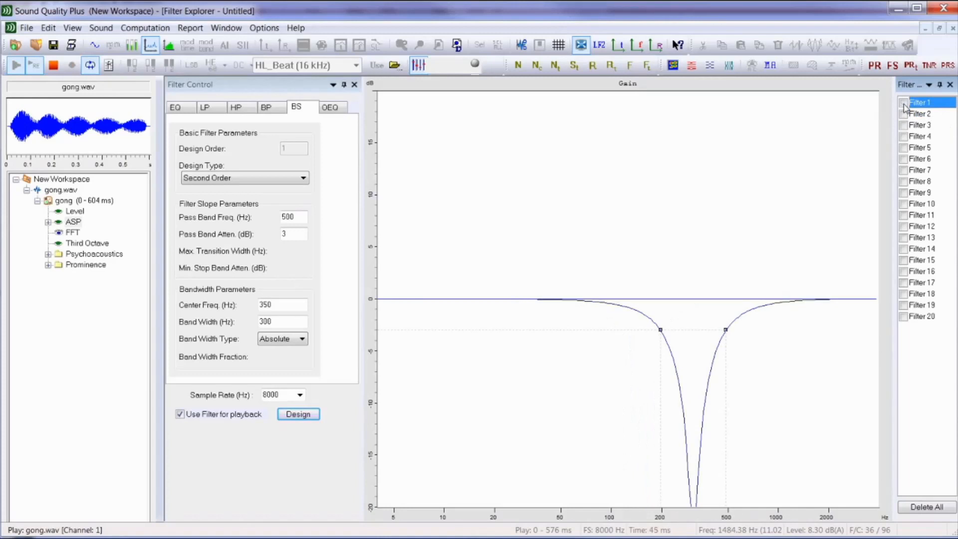
{"action": "left_click", "coordinate": [905, 114]}
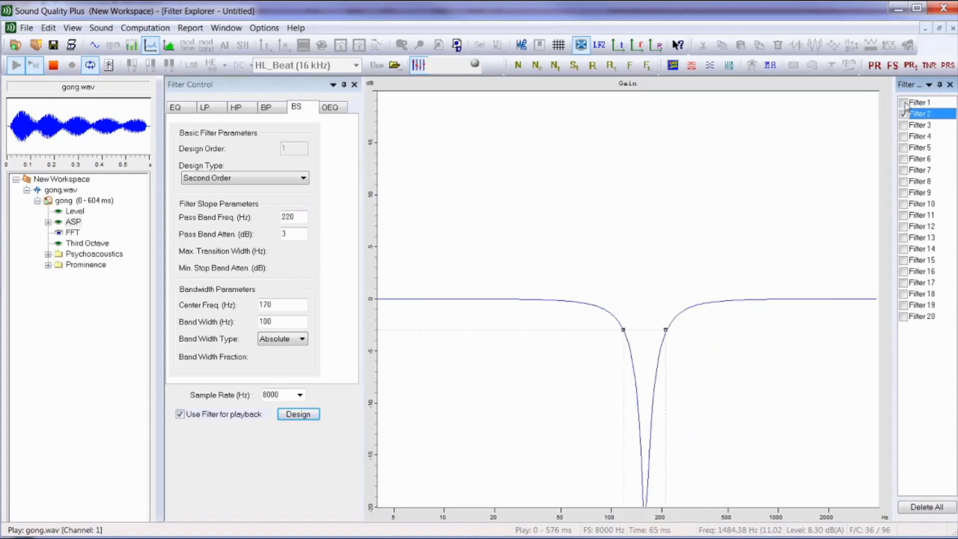
{"action": "left_click", "coordinate": [904, 104]}
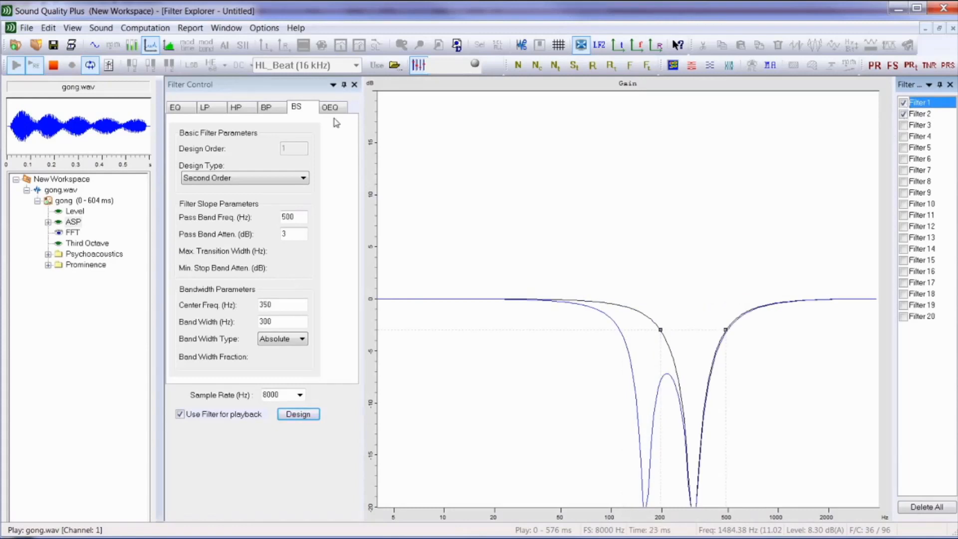
{"action": "left_click", "coordinate": [60, 71]}
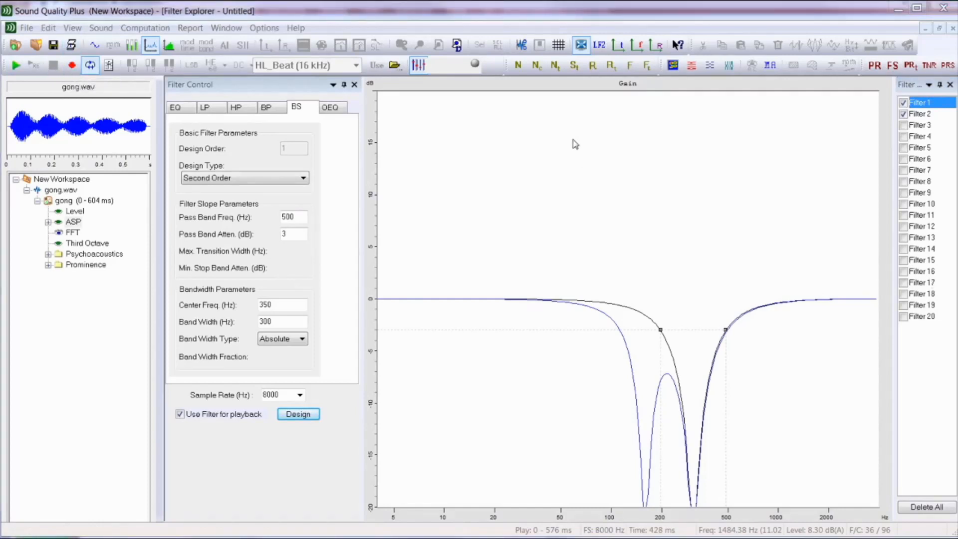
Filter gong.wav offline with both band-stop filters and save the result as Gong_2BS_filter.wav.
{"action": "right_click", "coordinate": [567, 118]}
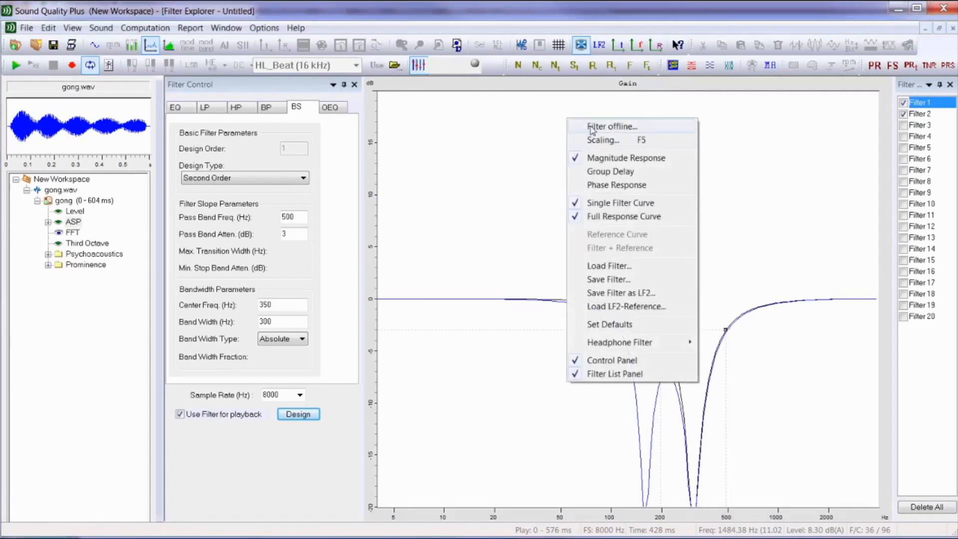
{"action": "left_click", "coordinate": [583, 125]}
{"action": "left_click", "coordinate": [91, 457]}
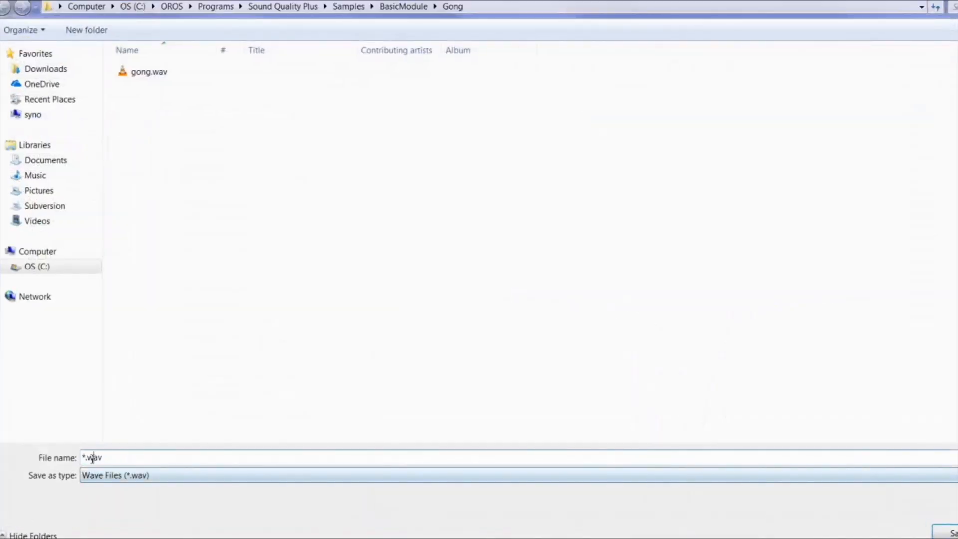
{"action": "type", "text": "Gong_2BS_filter"}
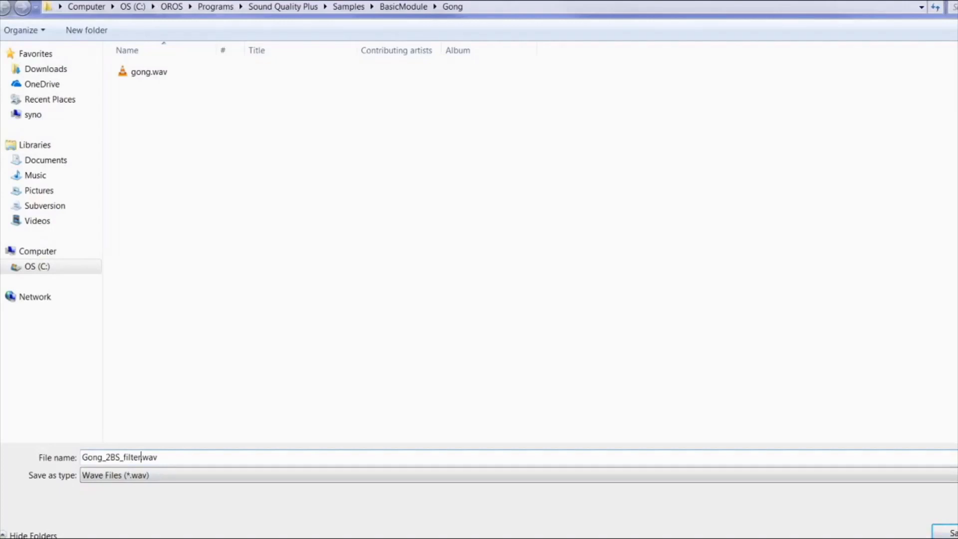
{"action": "key", "text": "Return"}
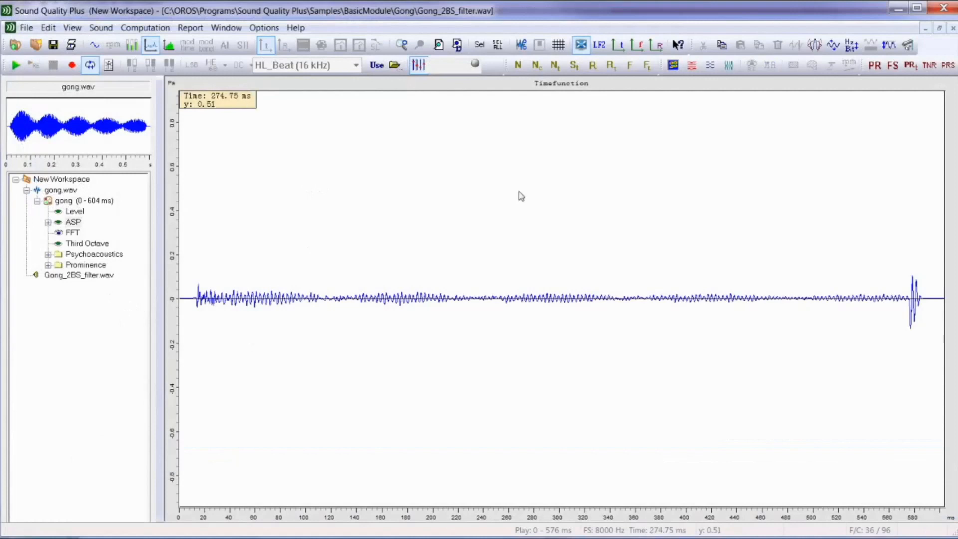
Close the current filter design and save it as the filter file BS_350_170.VFF.
{"action": "left_click", "coordinate": [418, 66]}
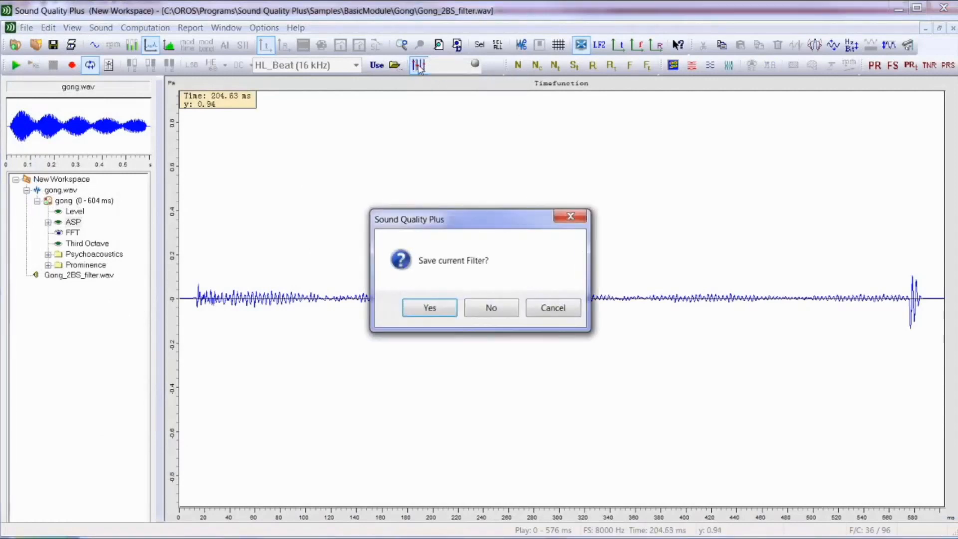
{"action": "left_click", "coordinate": [429, 308]}
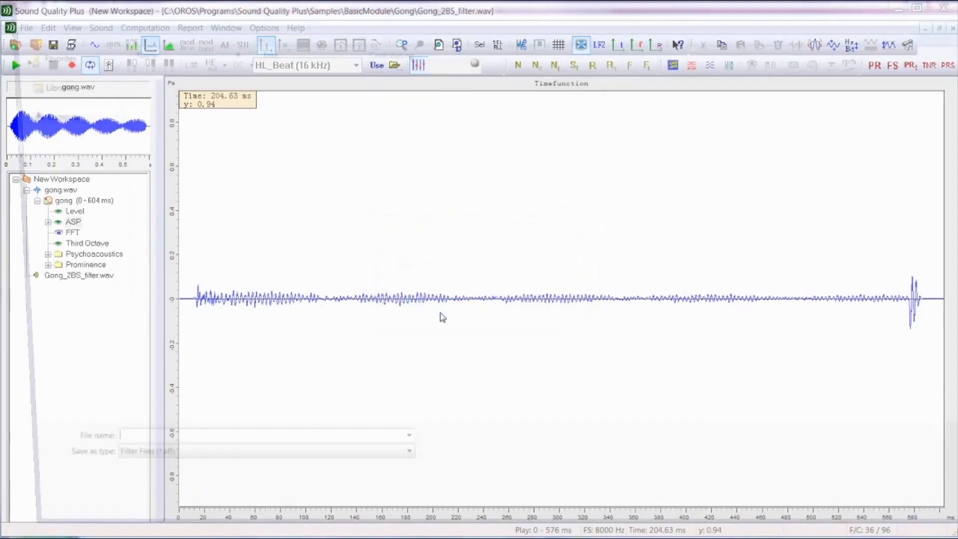
{"action": "left_click", "coordinate": [114, 457]}
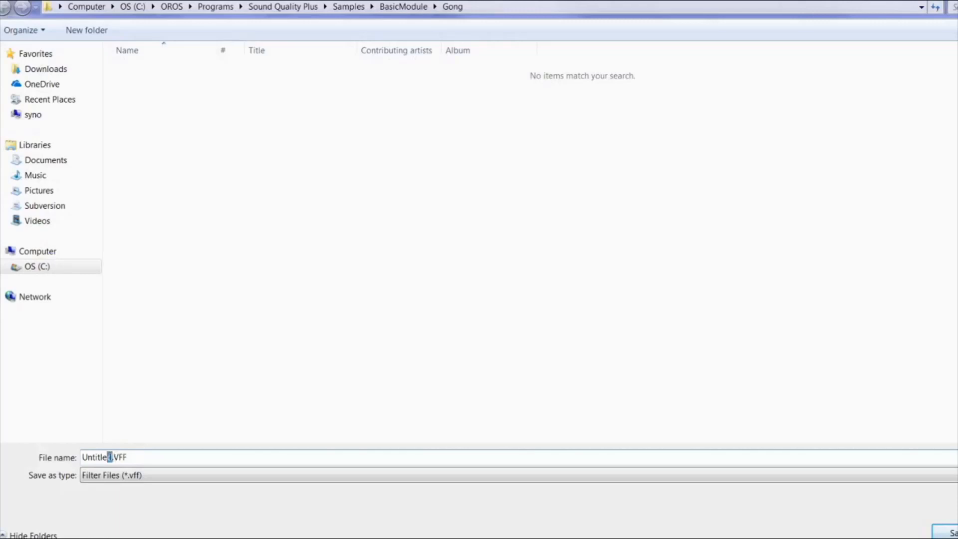
{"action": "left_click_drag", "start_coordinate": [109, 457], "coordinate": [50, 452]}
{"action": "type", "text": "BS_350_170"}
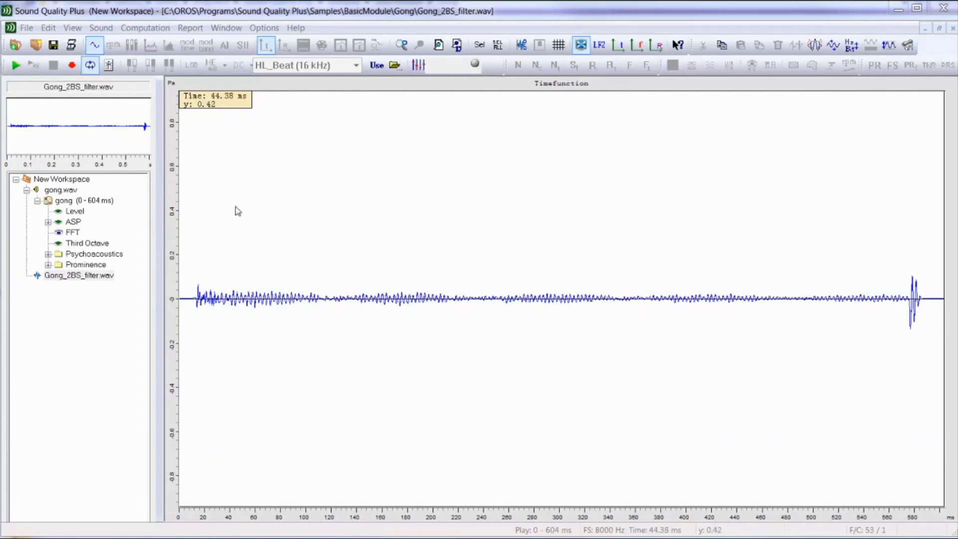
Show the time function of gong.wav and limit its active range to 116–360 ms.
{"action": "left_click", "coordinate": [57, 190]}
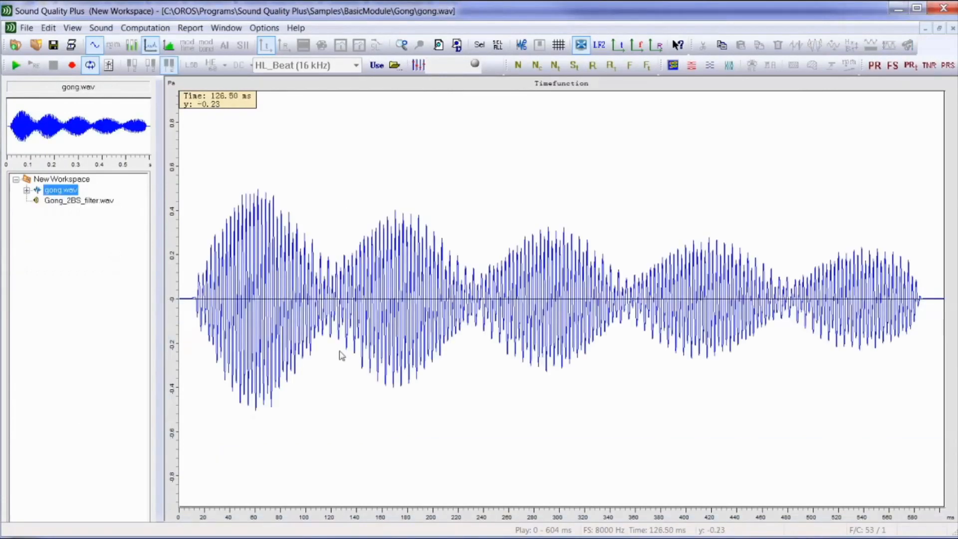
{"action": "left_click", "coordinate": [327, 303]}
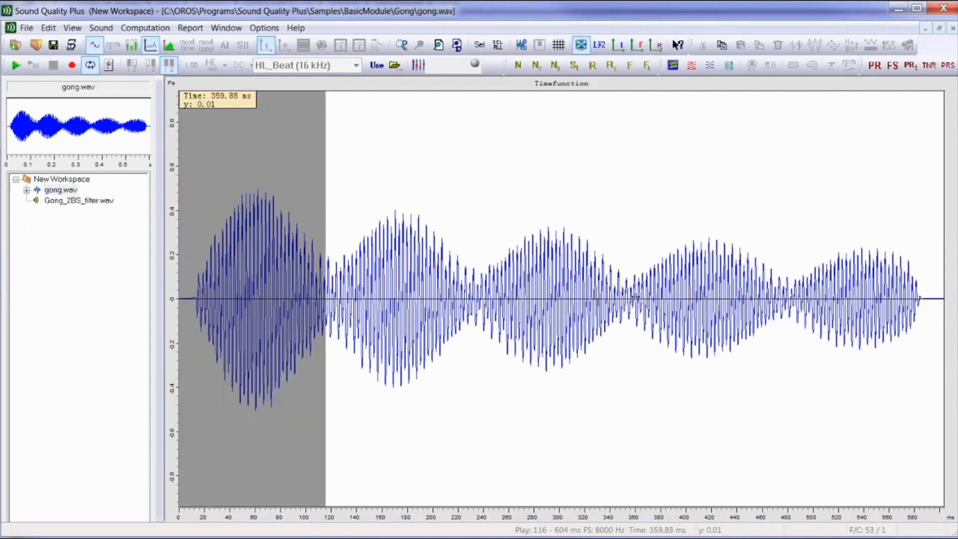
{"action": "left_click", "coordinate": [635, 297]}
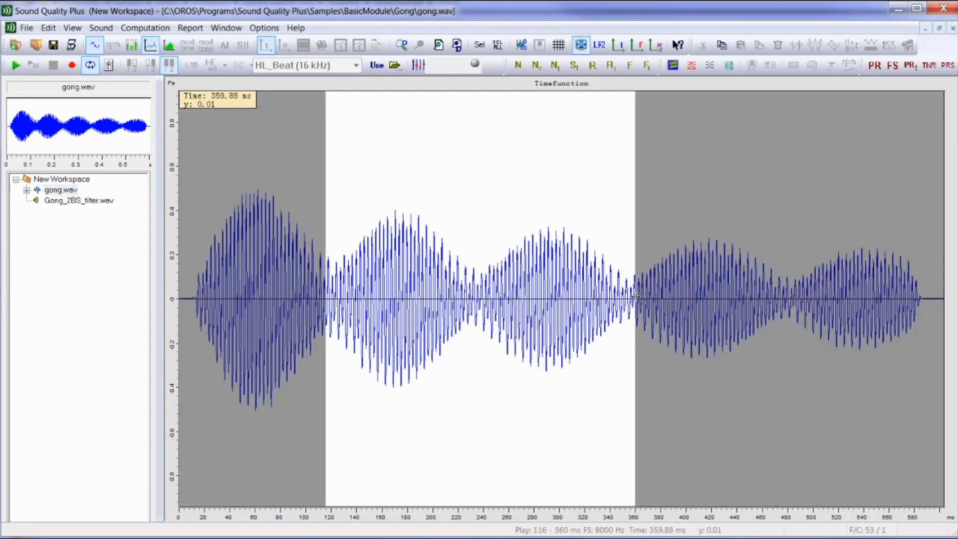
Load BS_350_170.VFF from the BasicModule samples folder into the Filter Explorer and audition the selected gong.wav range.
{"action": "left_click", "coordinate": [417, 69]}
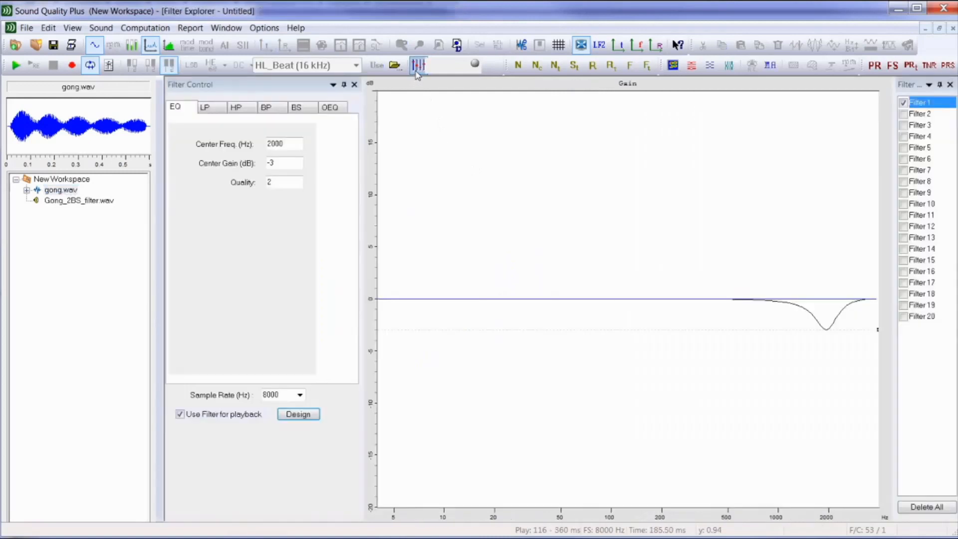
{"action": "right_click", "coordinate": [573, 150]}
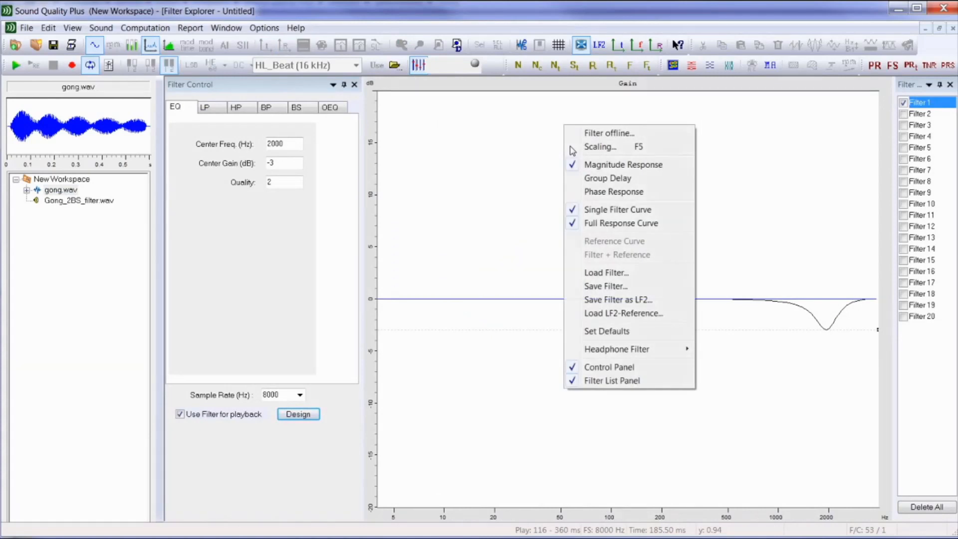
{"action": "left_click", "coordinate": [622, 274]}
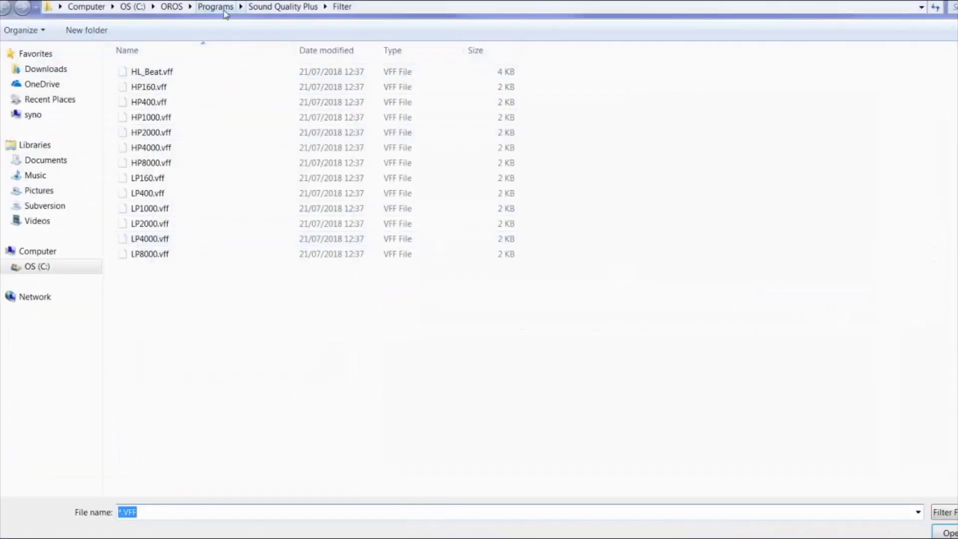
{"action": "left_click", "coordinate": [283, 6]}
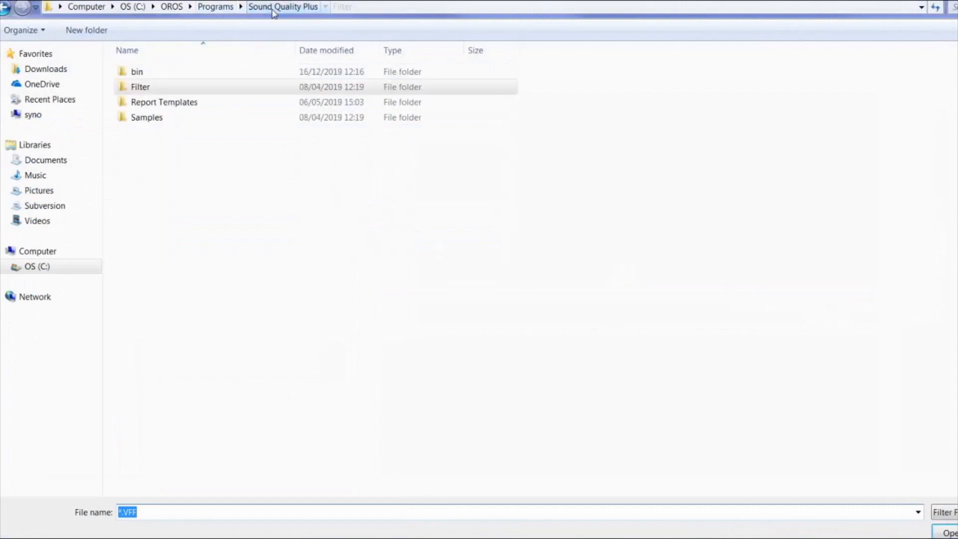
{"action": "double_click", "coordinate": [158, 118]}
{"action": "double_click", "coordinate": [159, 73]}
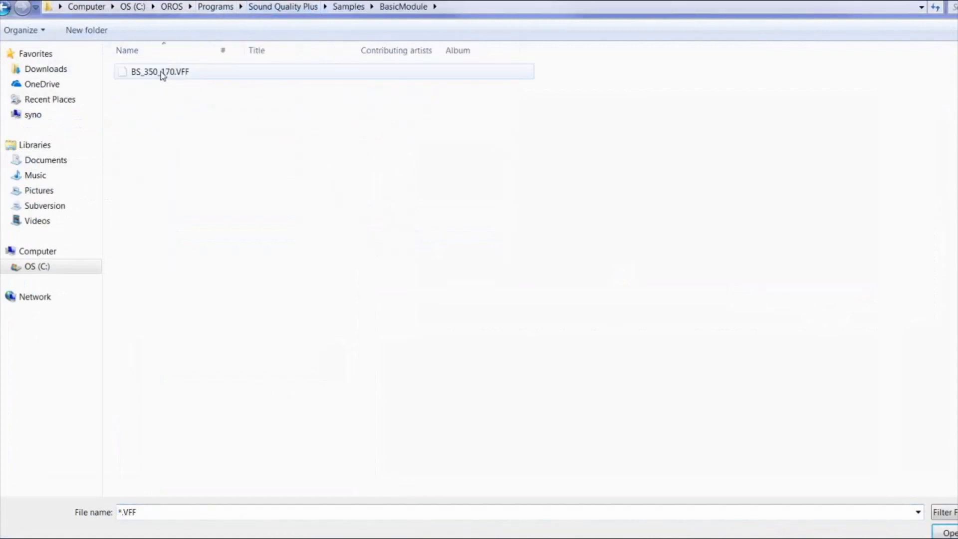
{"action": "double_click", "coordinate": [161, 73]}
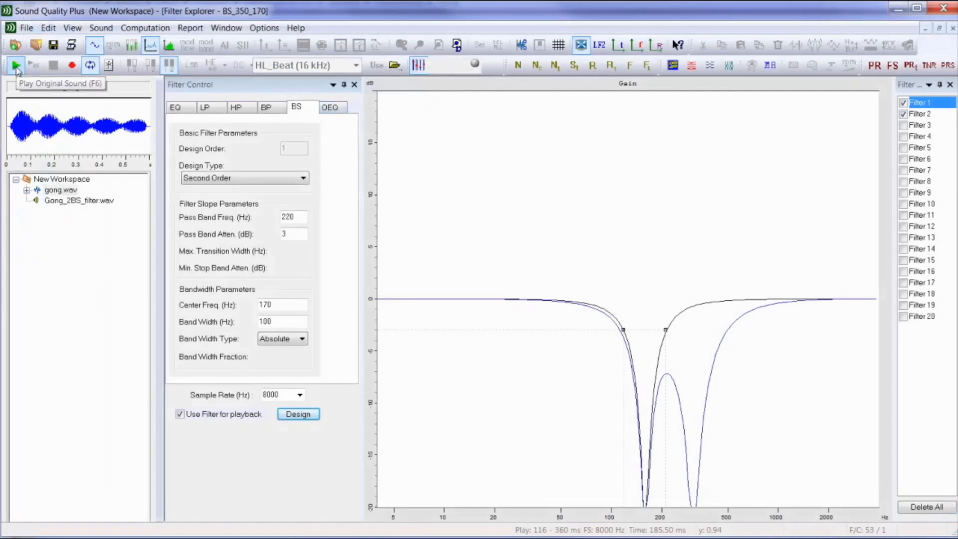
{"action": "left_click", "coordinate": [17, 67]}
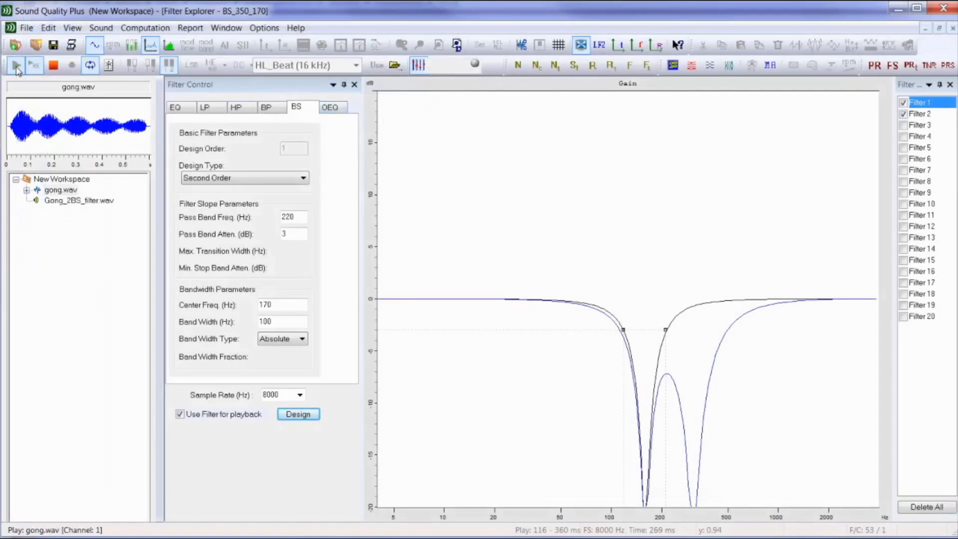
{"action": "left_click", "coordinate": [53, 65]}
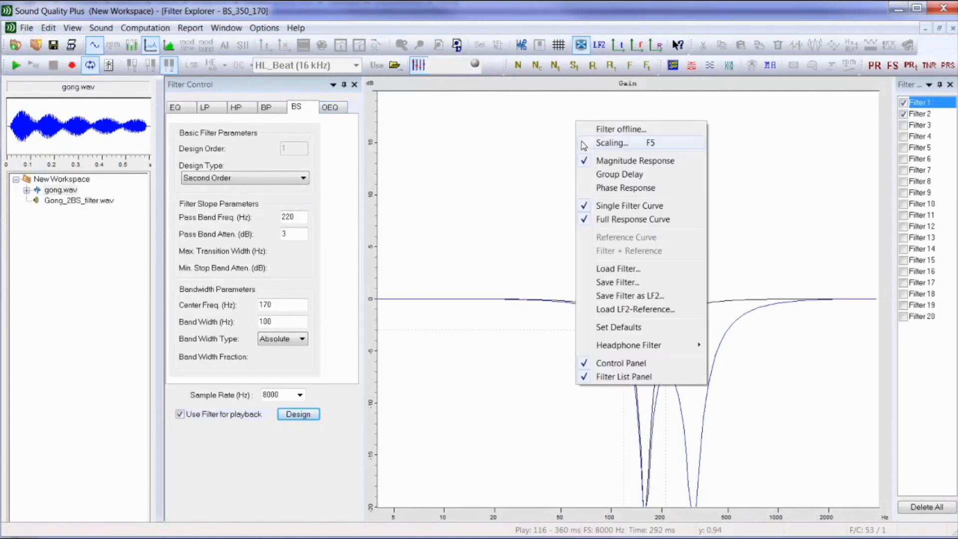
Filter the selected gong.wav range offline with the loaded filter and save the result as Gong_part.wav.
{"action": "right_click", "coordinate": [585, 147]}
{"action": "left_click", "coordinate": [632, 131]}
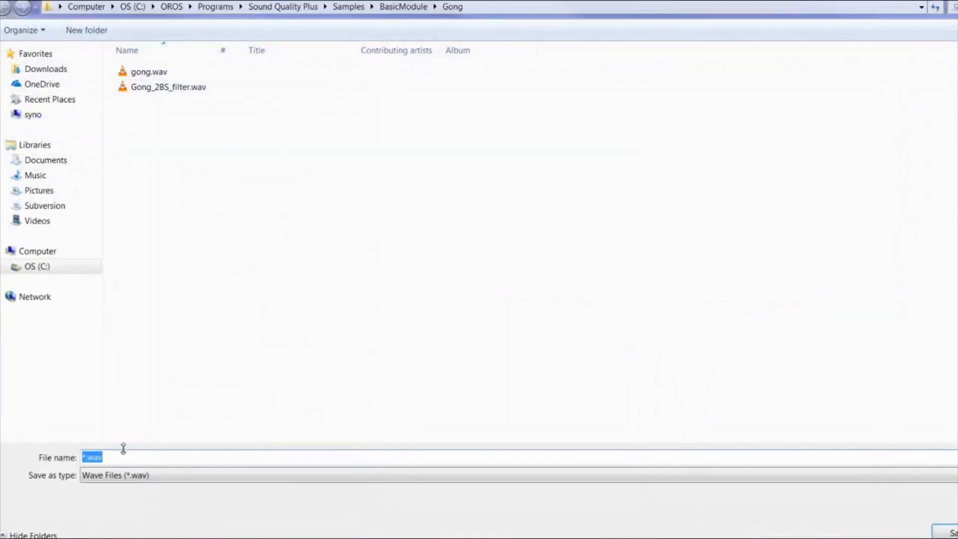
{"action": "left_click", "coordinate": [104, 456]}
{"action": "type", "text": "Gong_part"}
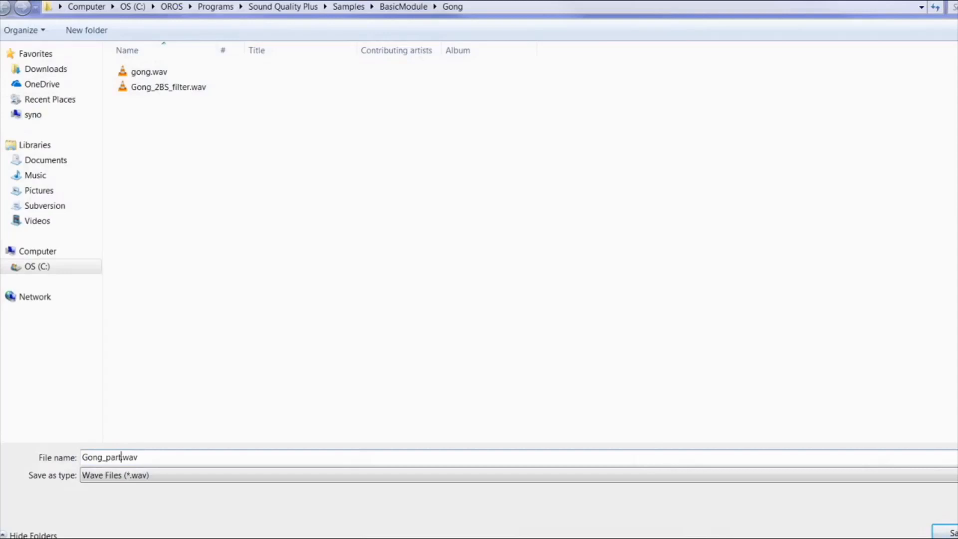
{"action": "key", "text": "Return"}
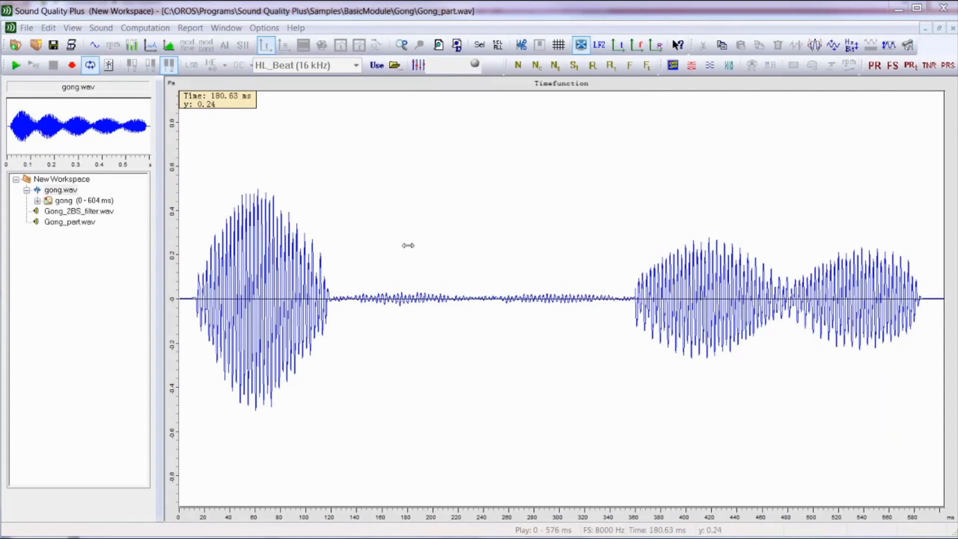
Run a batch analysis on Gong_2BS_filter.wav and Gong_part.wav only, using the Last Settings parameter set.
{"action": "left_click", "coordinate": [161, 30]}
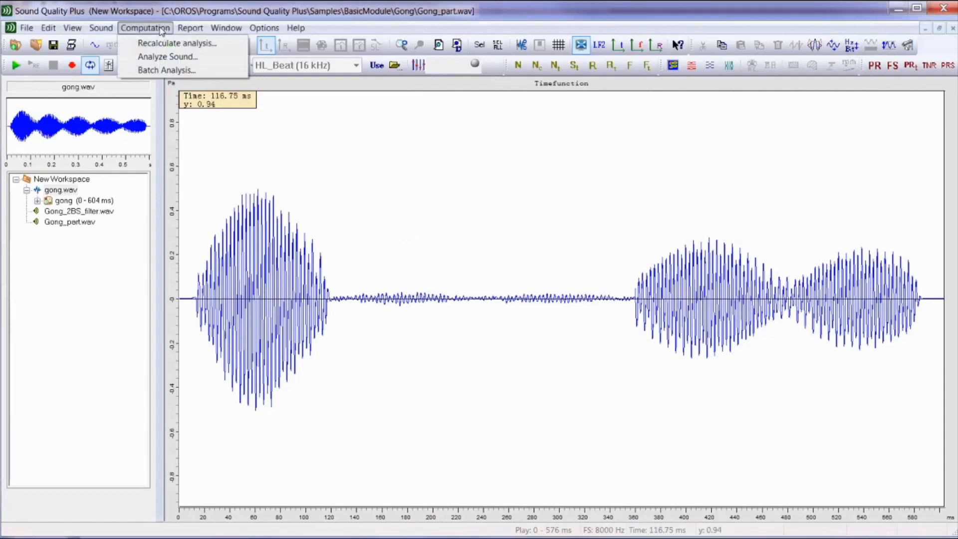
{"action": "left_click", "coordinate": [170, 70]}
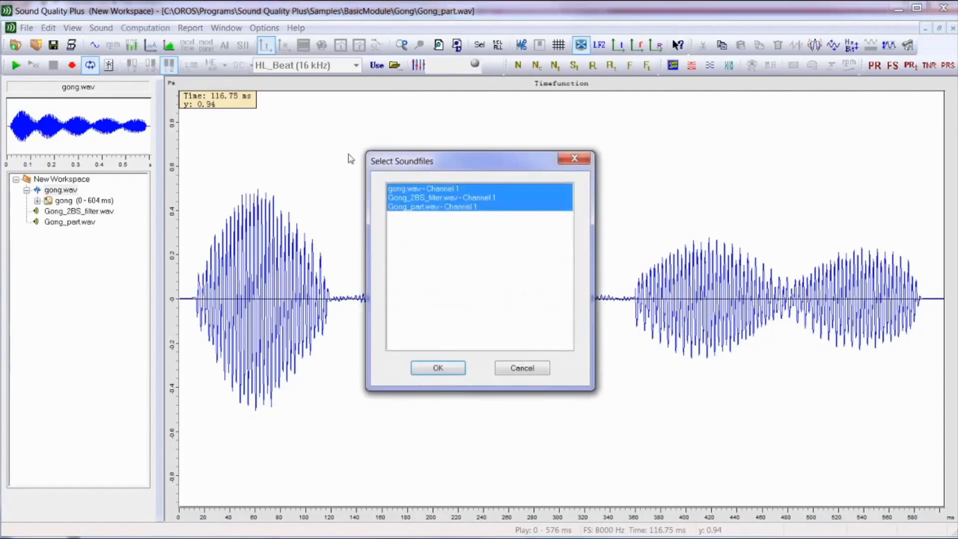
{"action": "left_click", "coordinate": [438, 191]}
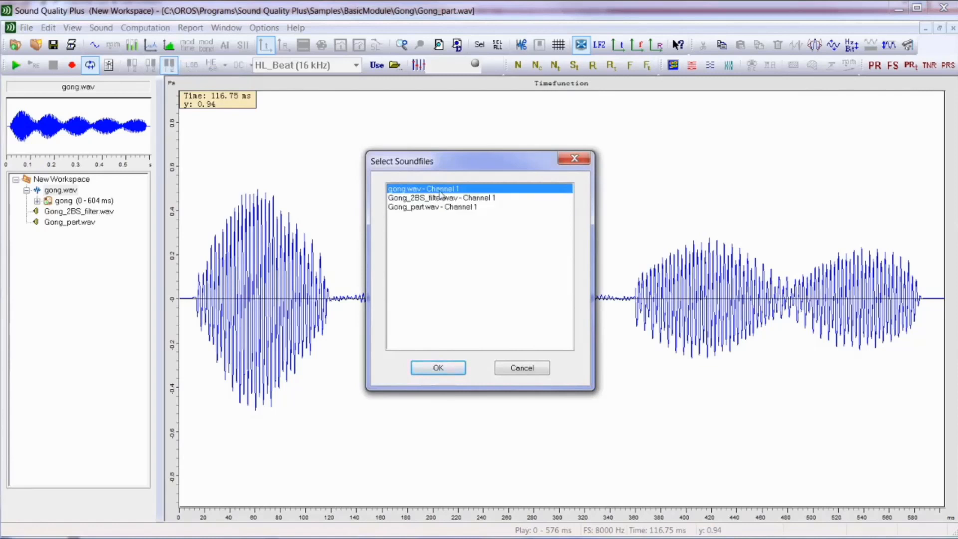
{"action": "left_click", "coordinate": [442, 198]}
{"action": "left_click", "coordinate": [439, 207], "text": "ctrl"}
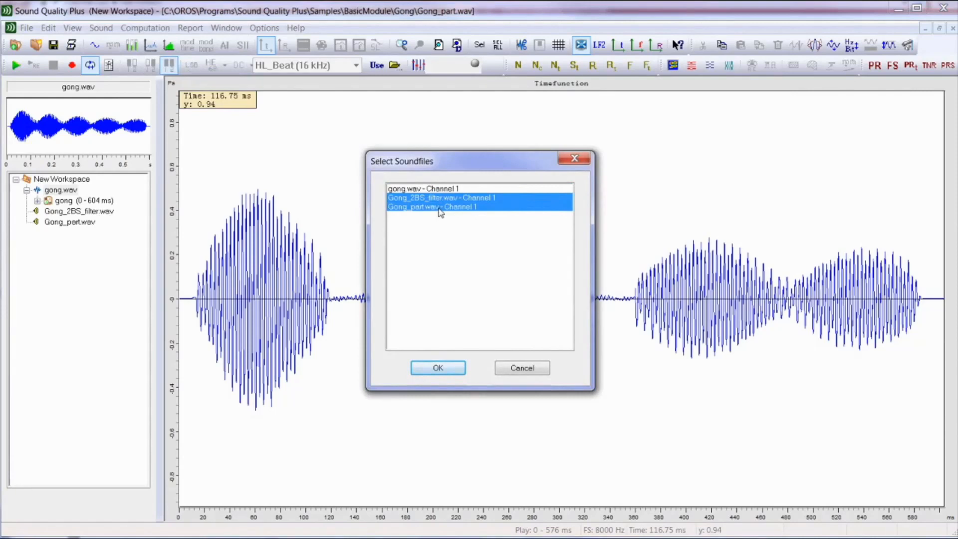
{"action": "left_click", "coordinate": [448, 369]}
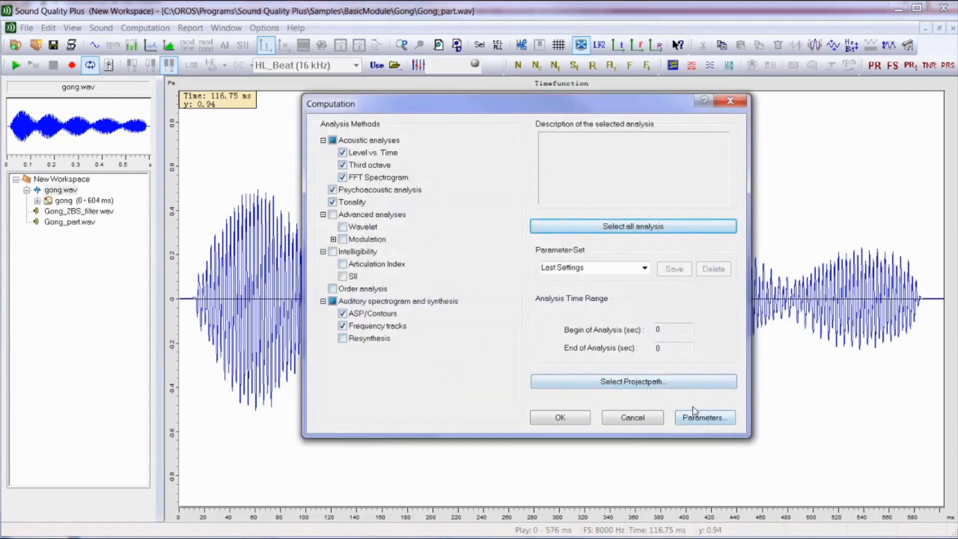
{"action": "left_click", "coordinate": [553, 419]}
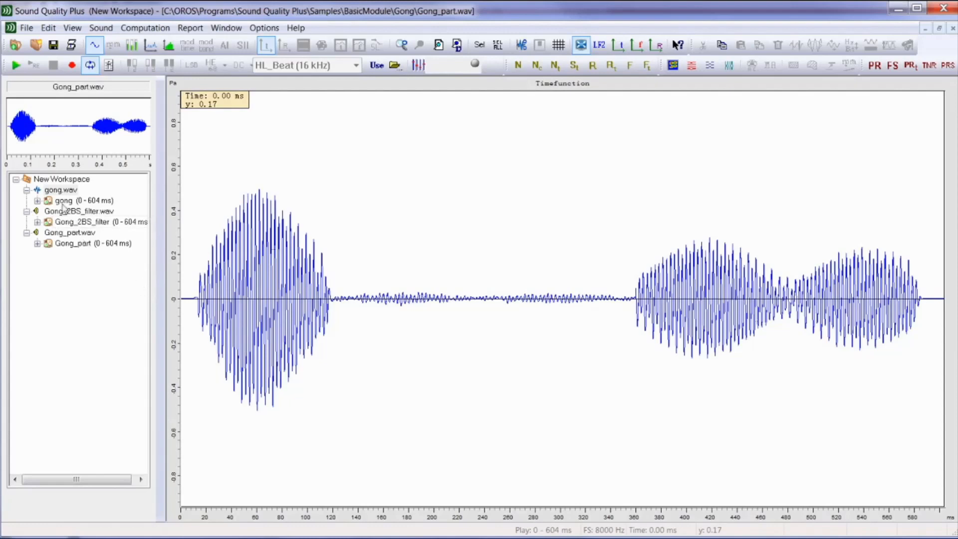
Compute the FFT spectrogram distance between the original gong analysis and Gong_2BS_filter, without gain or delay compensation.
{"action": "left_click", "coordinate": [38, 201]}
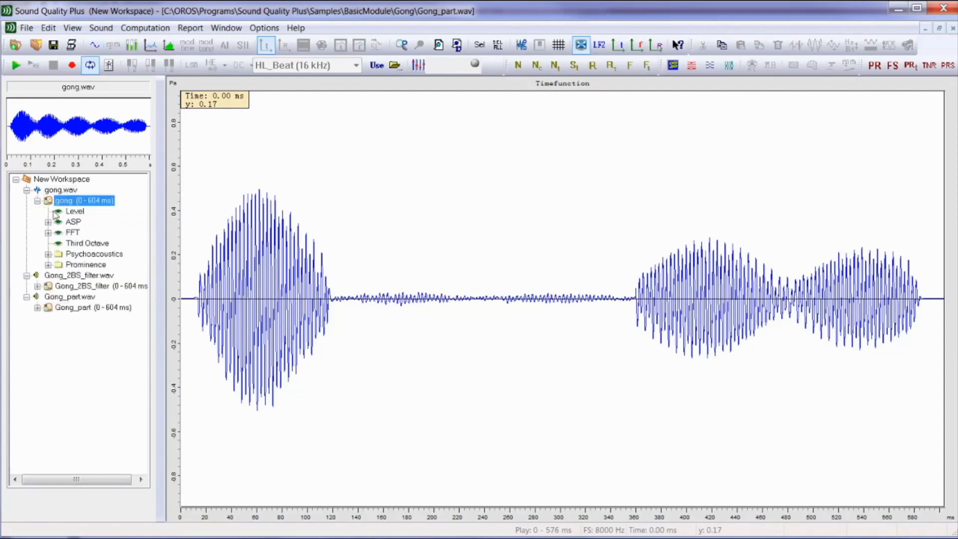
{"action": "right_click", "coordinate": [74, 234]}
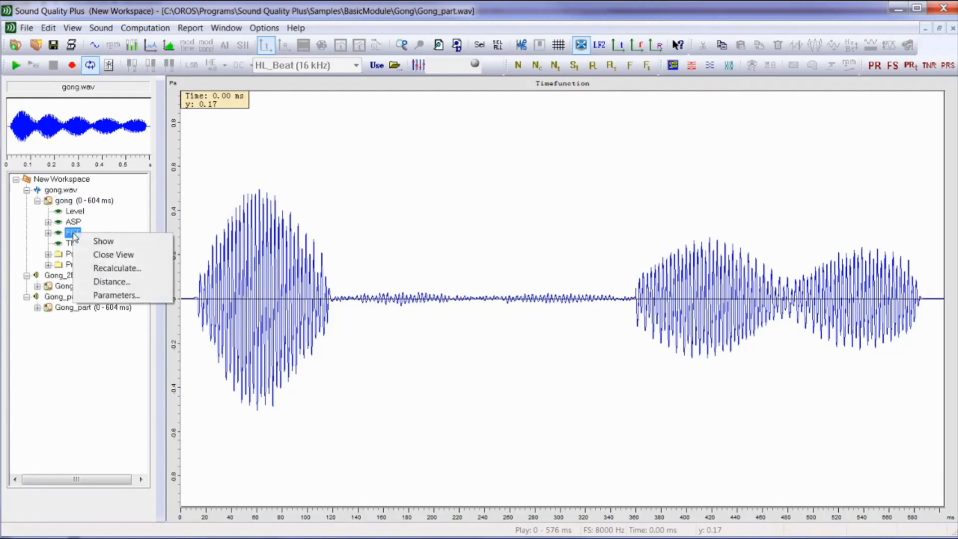
{"action": "left_click", "coordinate": [114, 282]}
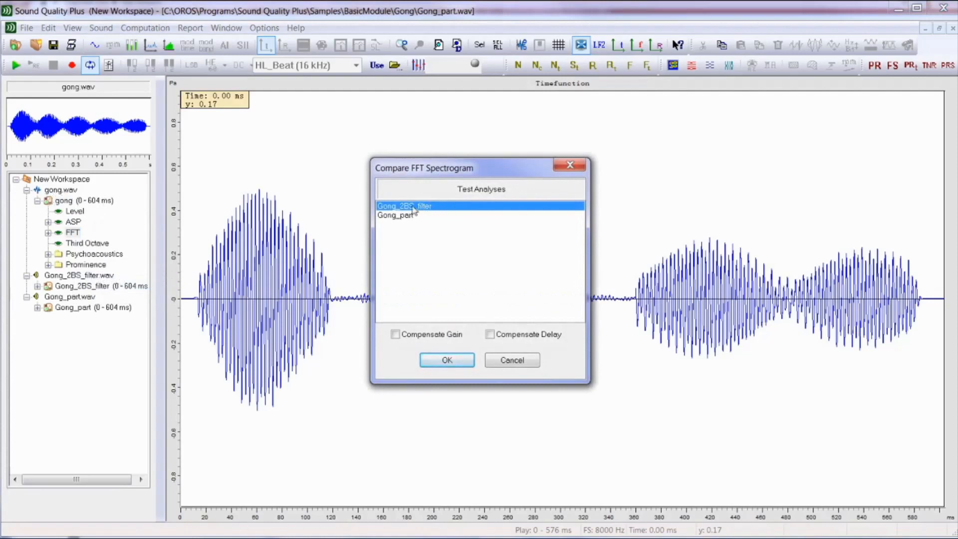
{"action": "left_click", "coordinate": [452, 363]}
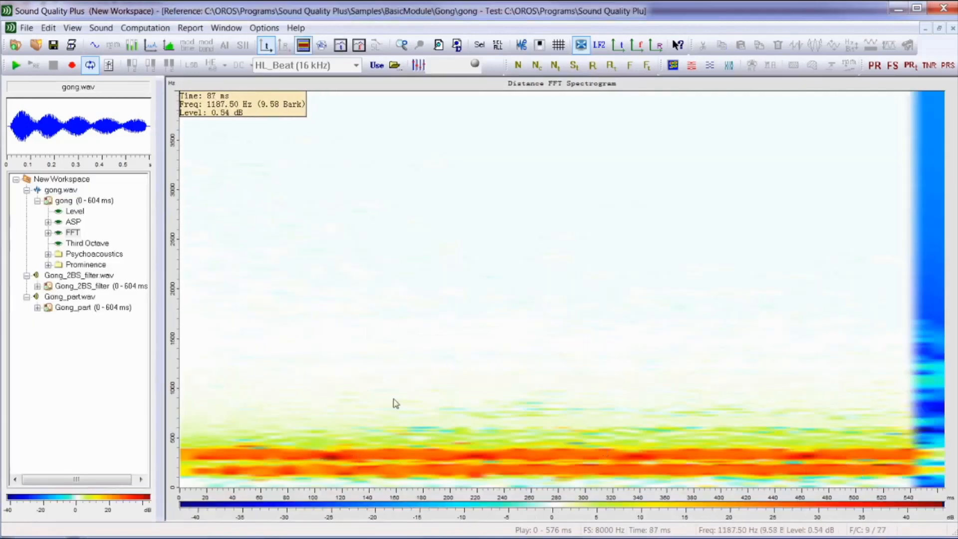
Compute the FFT spectrogram distance between the original gong analysis and Gong_part, without gain or delay compensation.
{"action": "right_click", "coordinate": [75, 233]}
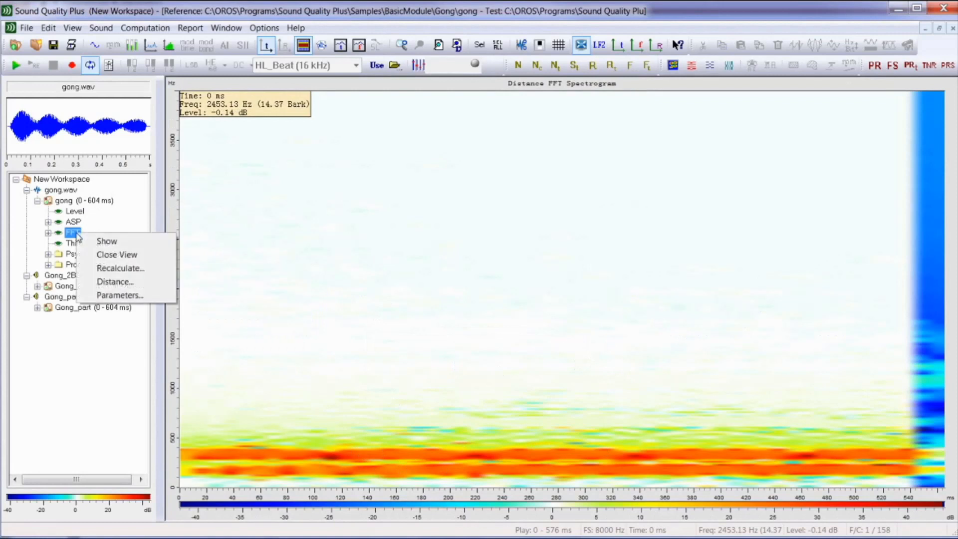
{"action": "left_click", "coordinate": [128, 280]}
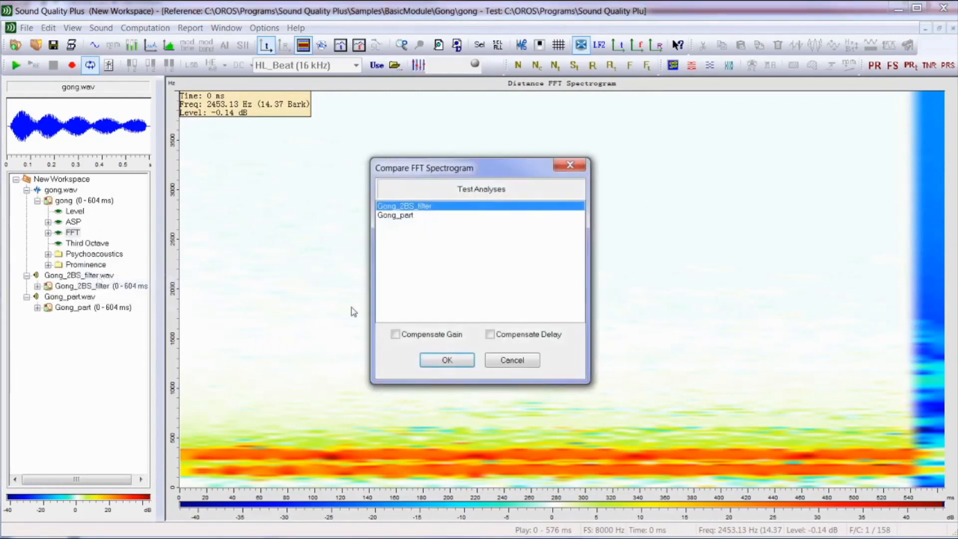
{"action": "left_click", "coordinate": [404, 215]}
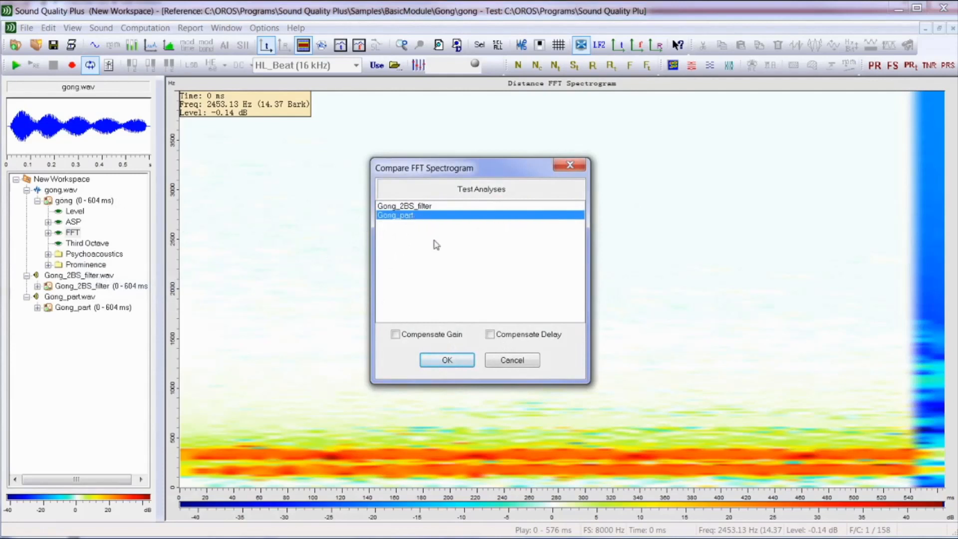
{"action": "left_click", "coordinate": [447, 360]}
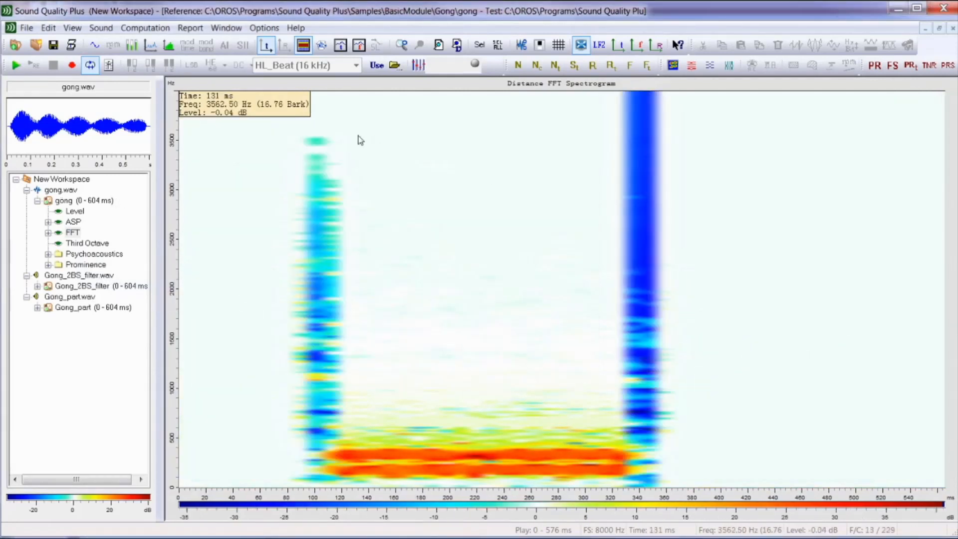
Arrange the two distance spectrograms and the Gong_part.wav time function for horizontal comparison.
{"action": "left_click", "coordinate": [265, 29]}
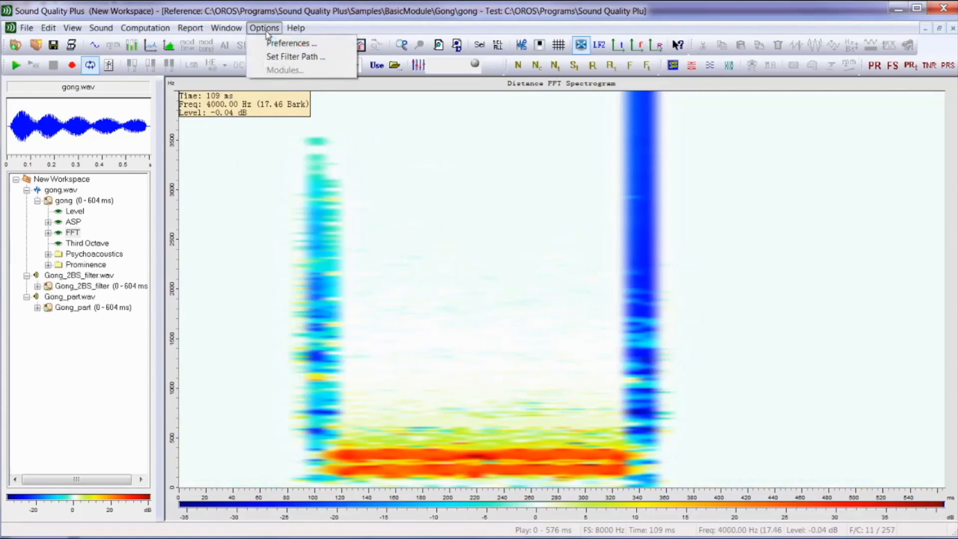
{"action": "mouse_move", "coordinate": [235, 31]}
{"action": "left_click", "coordinate": [324, 56]}
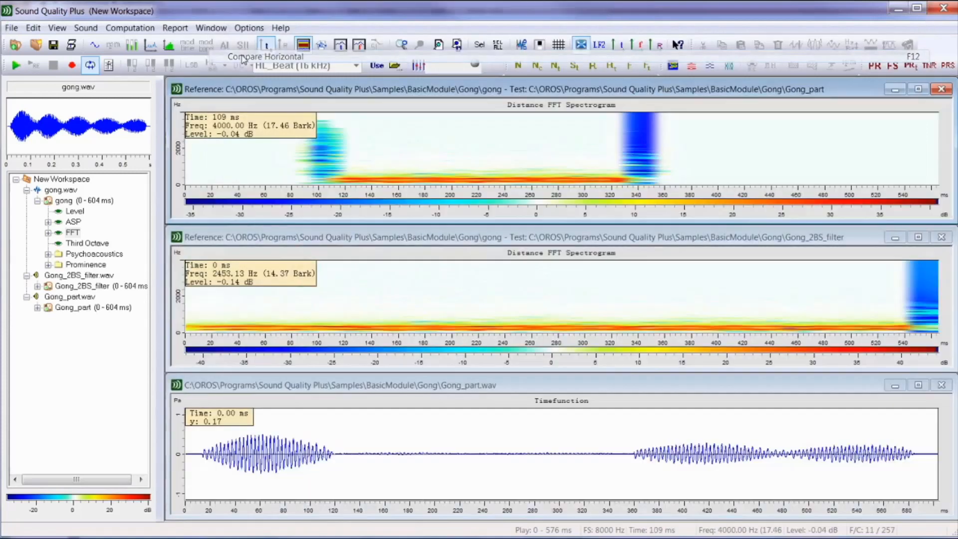